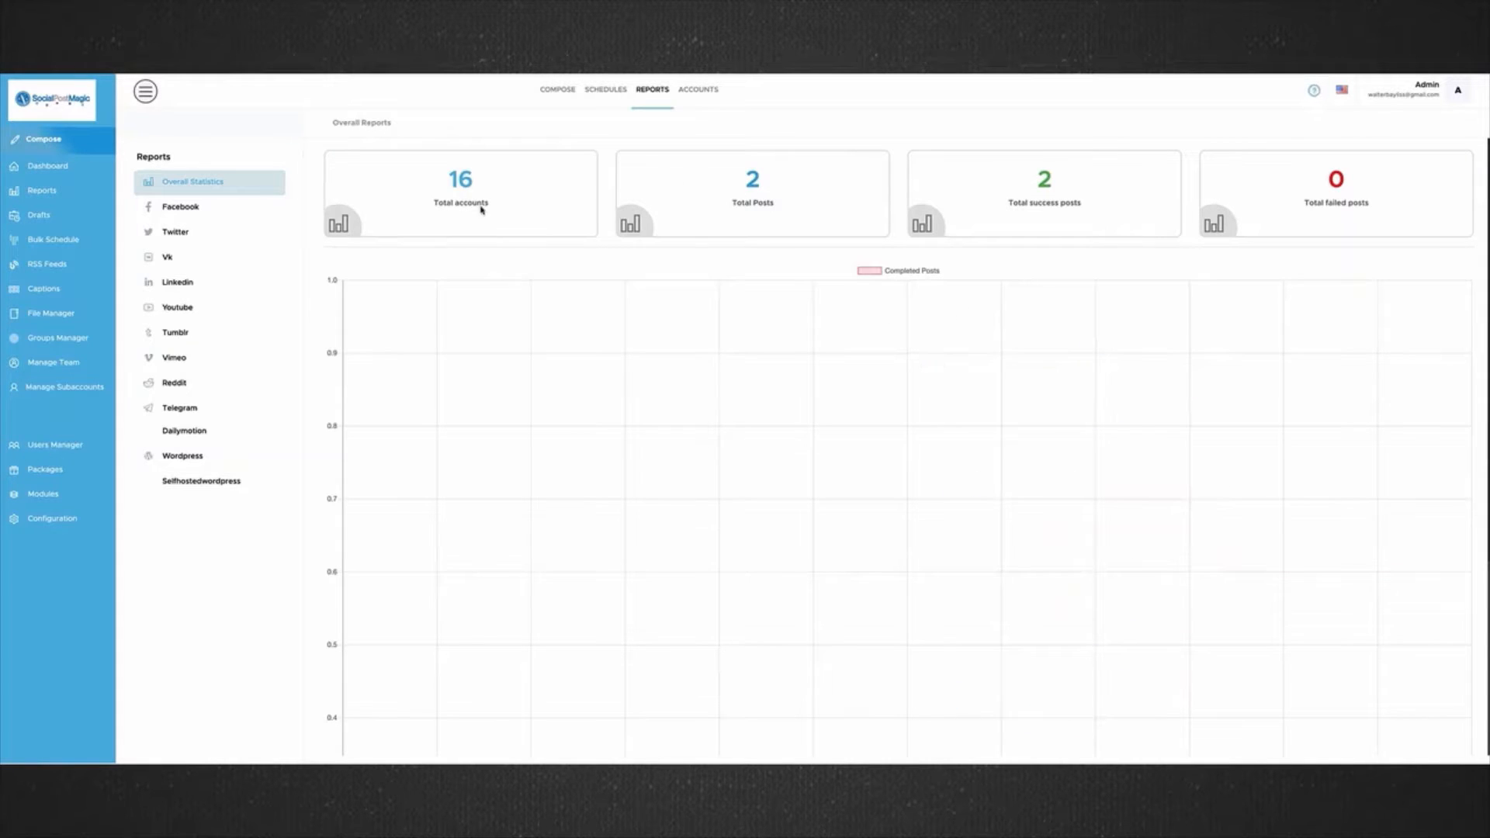
# Examine the connected Facebook accounts and the pages and groups available to add, then leave the selection without submitting.
pyautogui.click(698, 90)
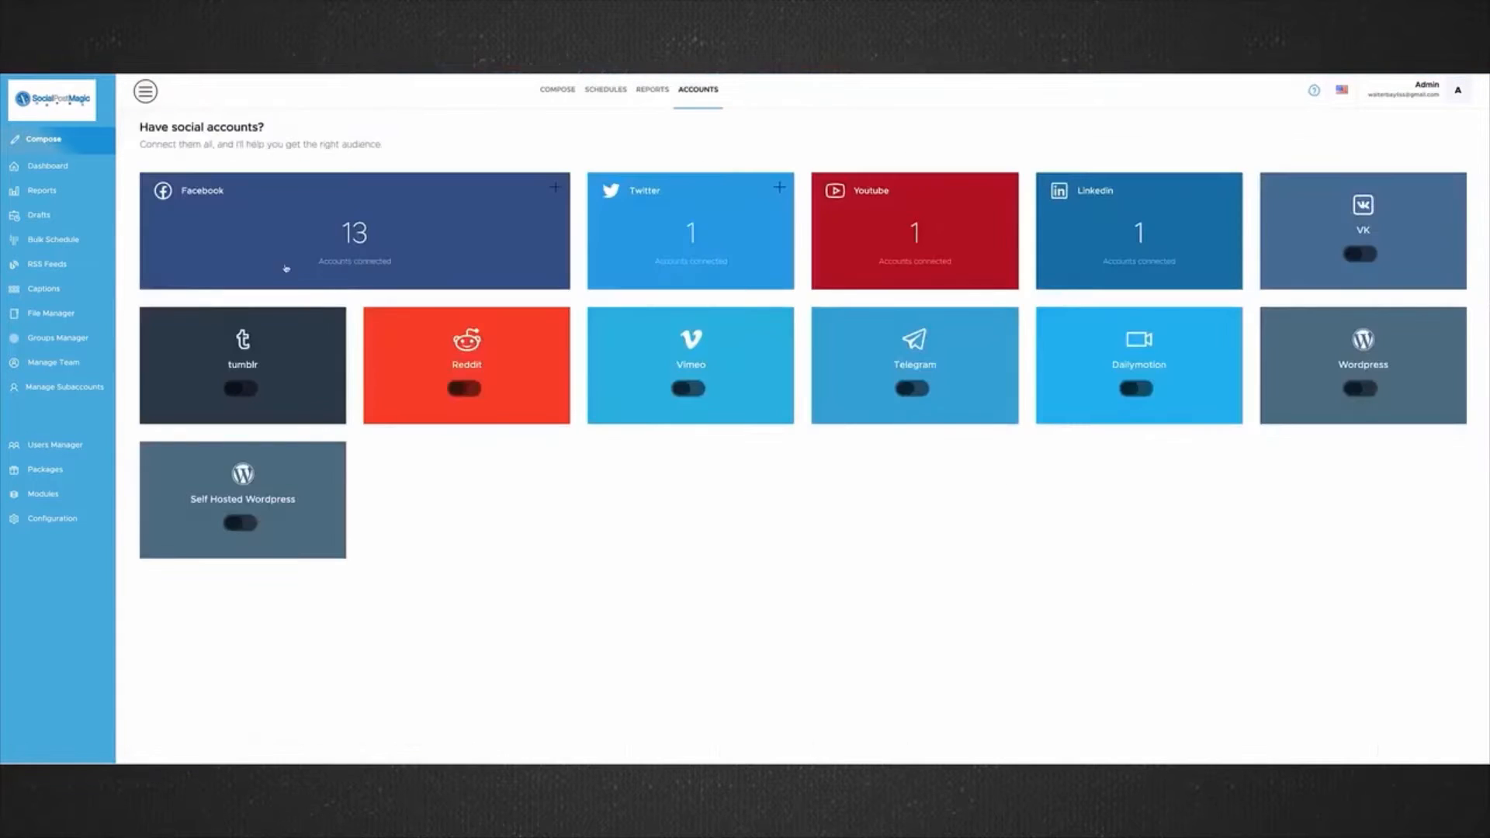
pyautogui.click(331, 248)
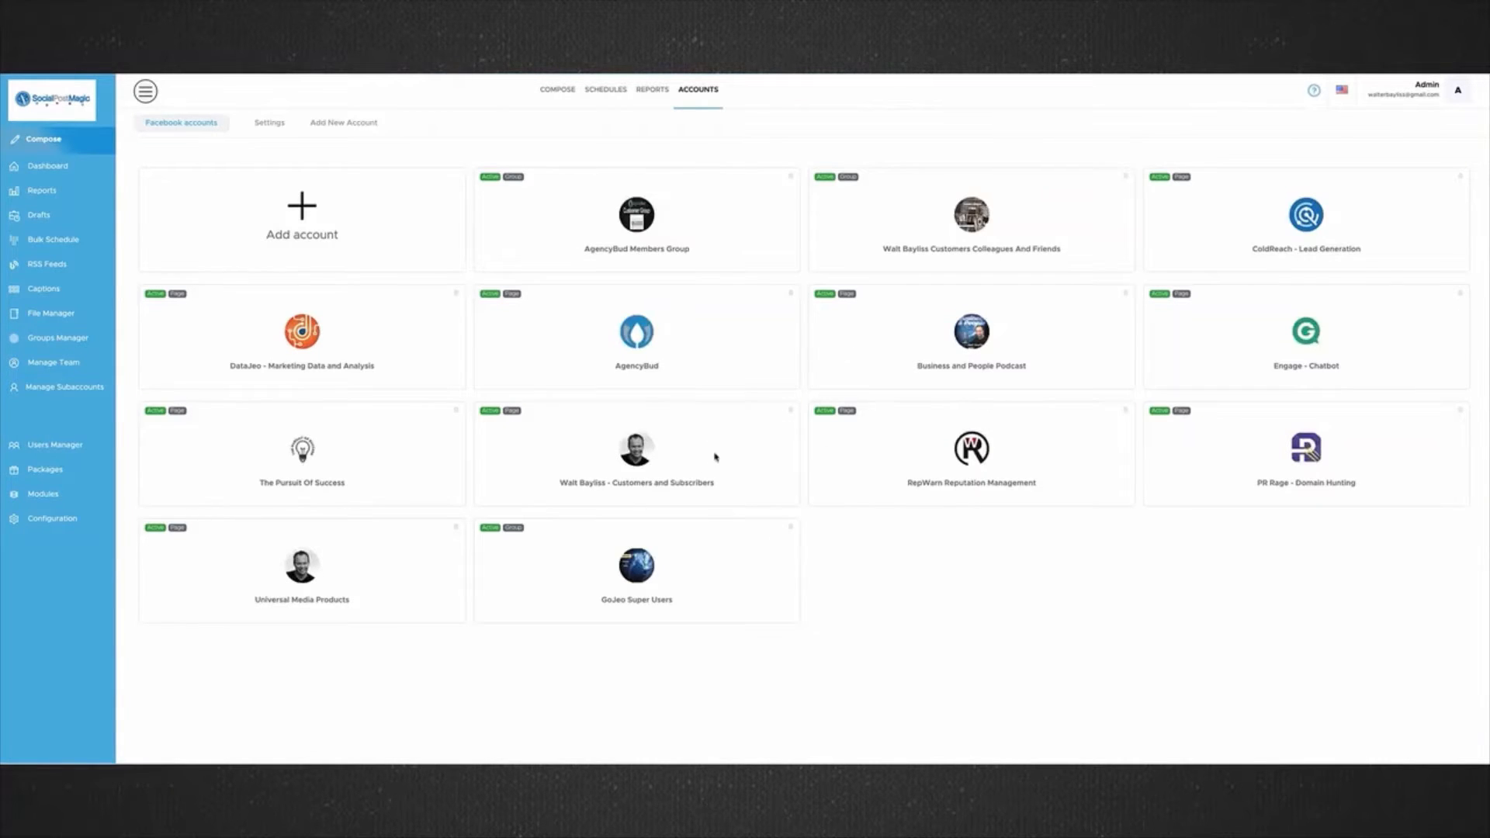
pyautogui.click(308, 211)
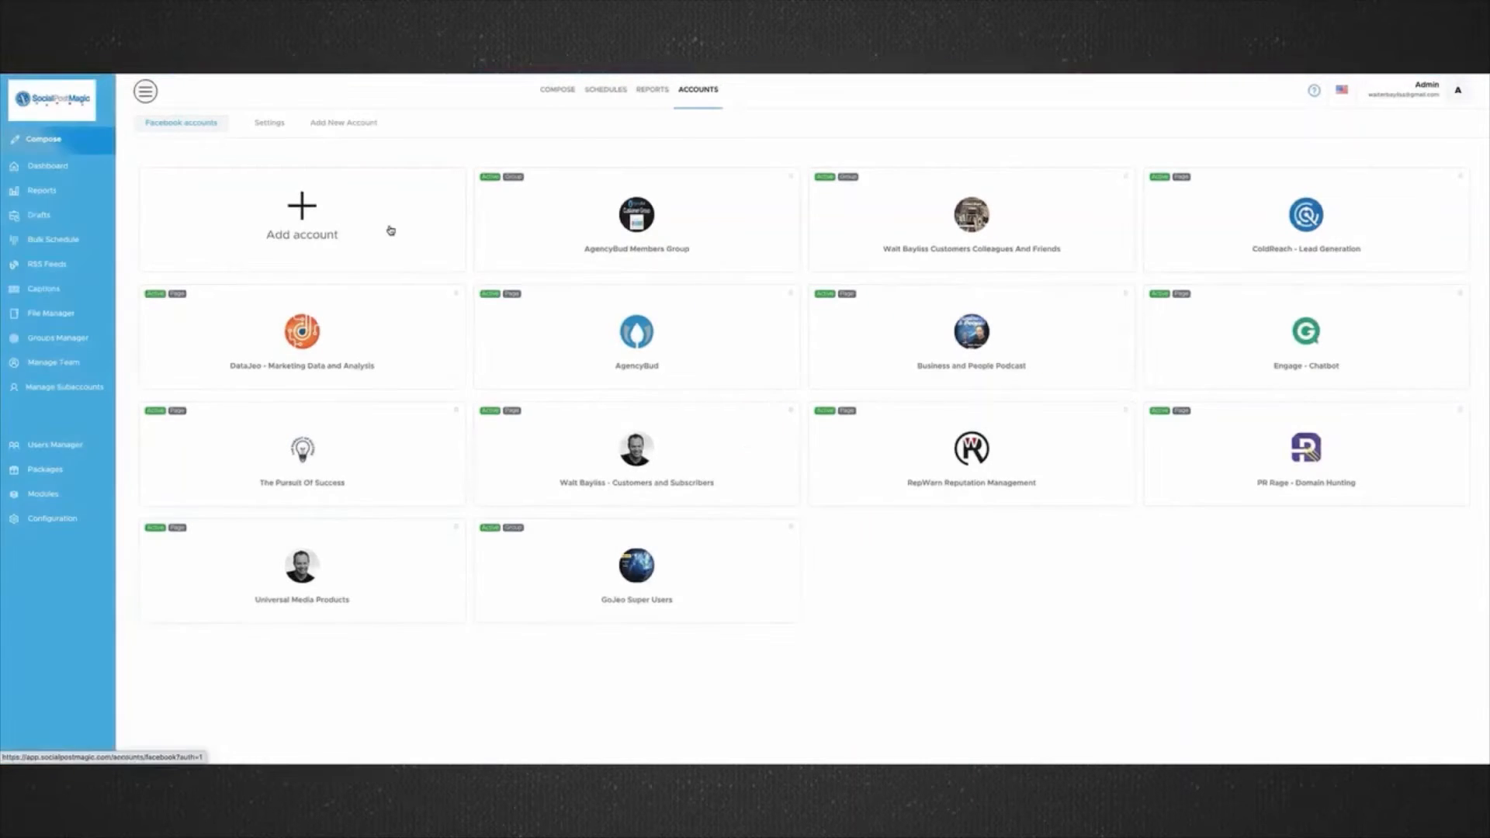
pyautogui.scroll(-5, 786, 211)
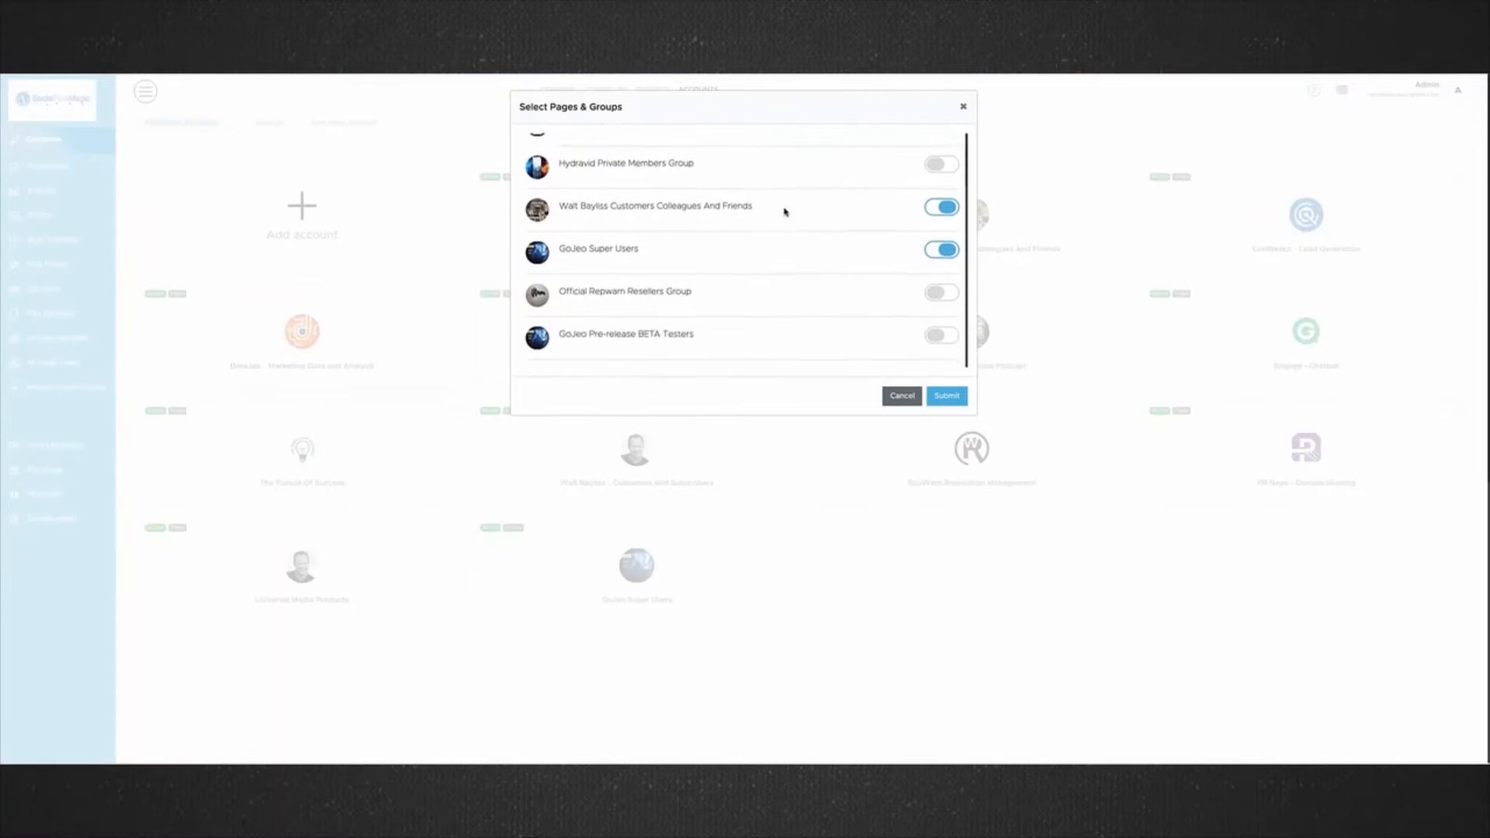
pyautogui.scroll(-8, 785, 211)
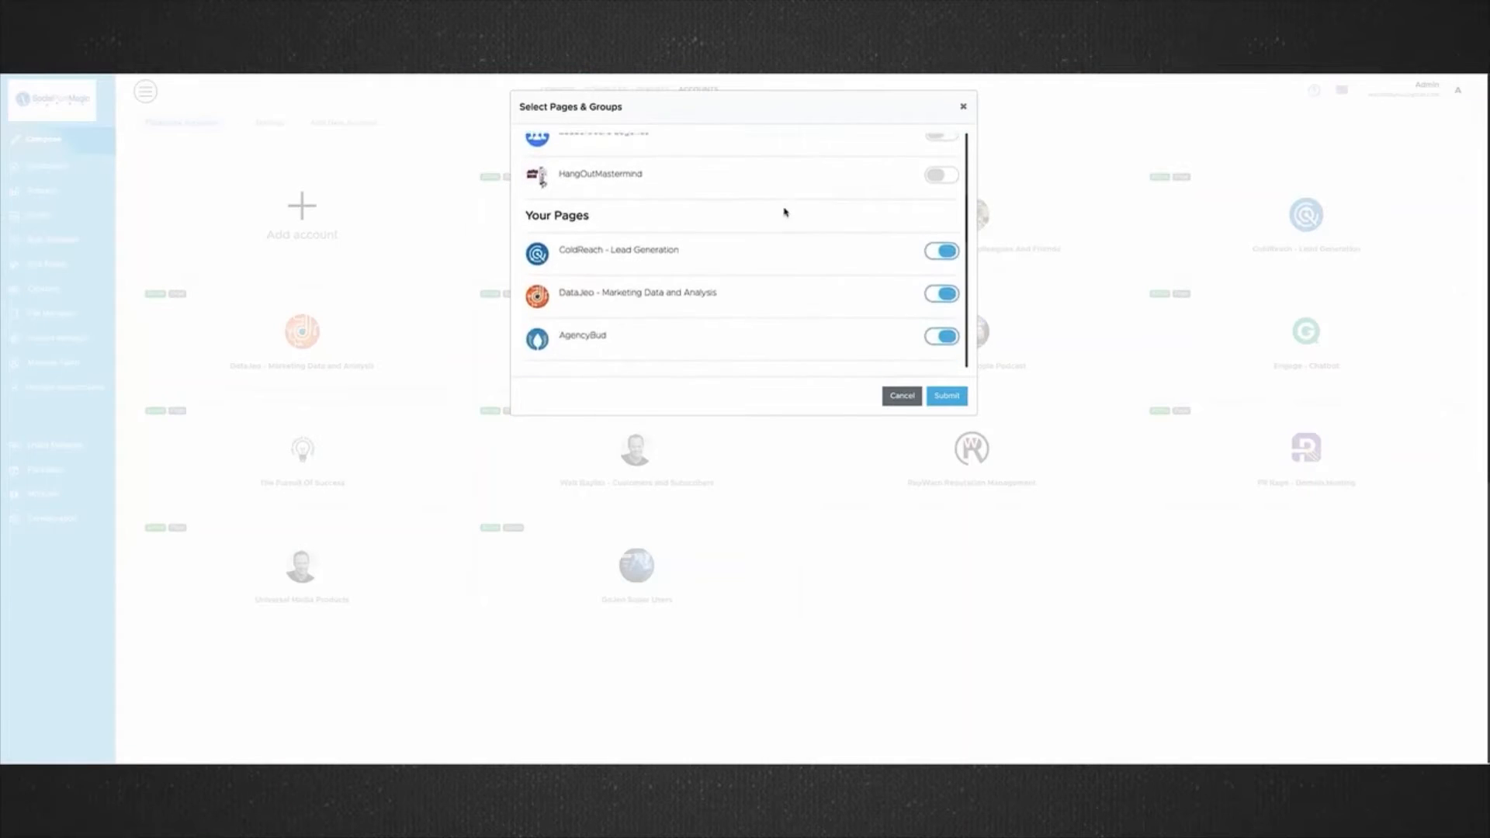
pyautogui.scroll(-8, 785, 211)
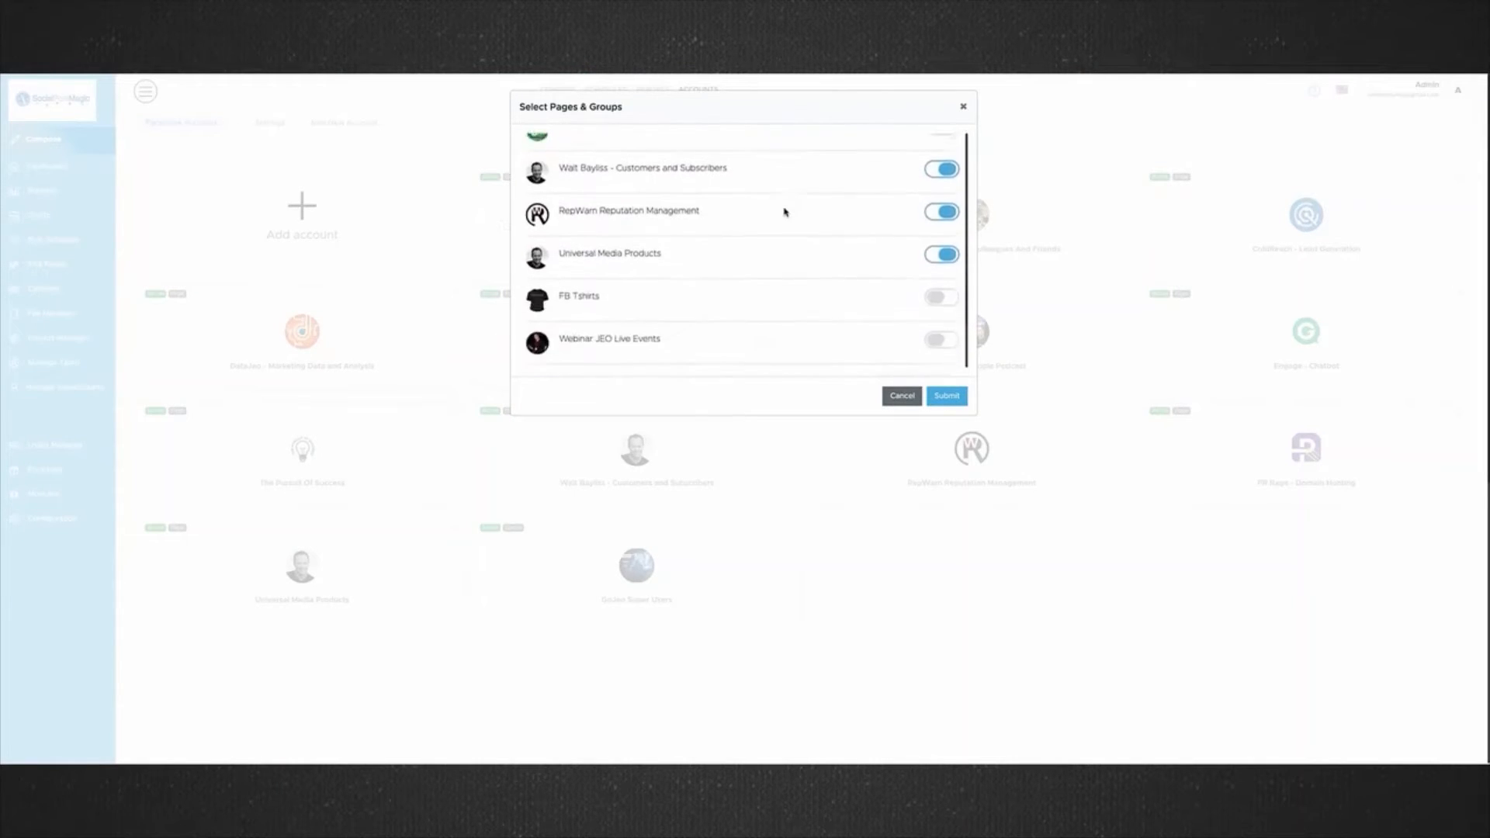
pyautogui.scroll(-5, 785, 211)
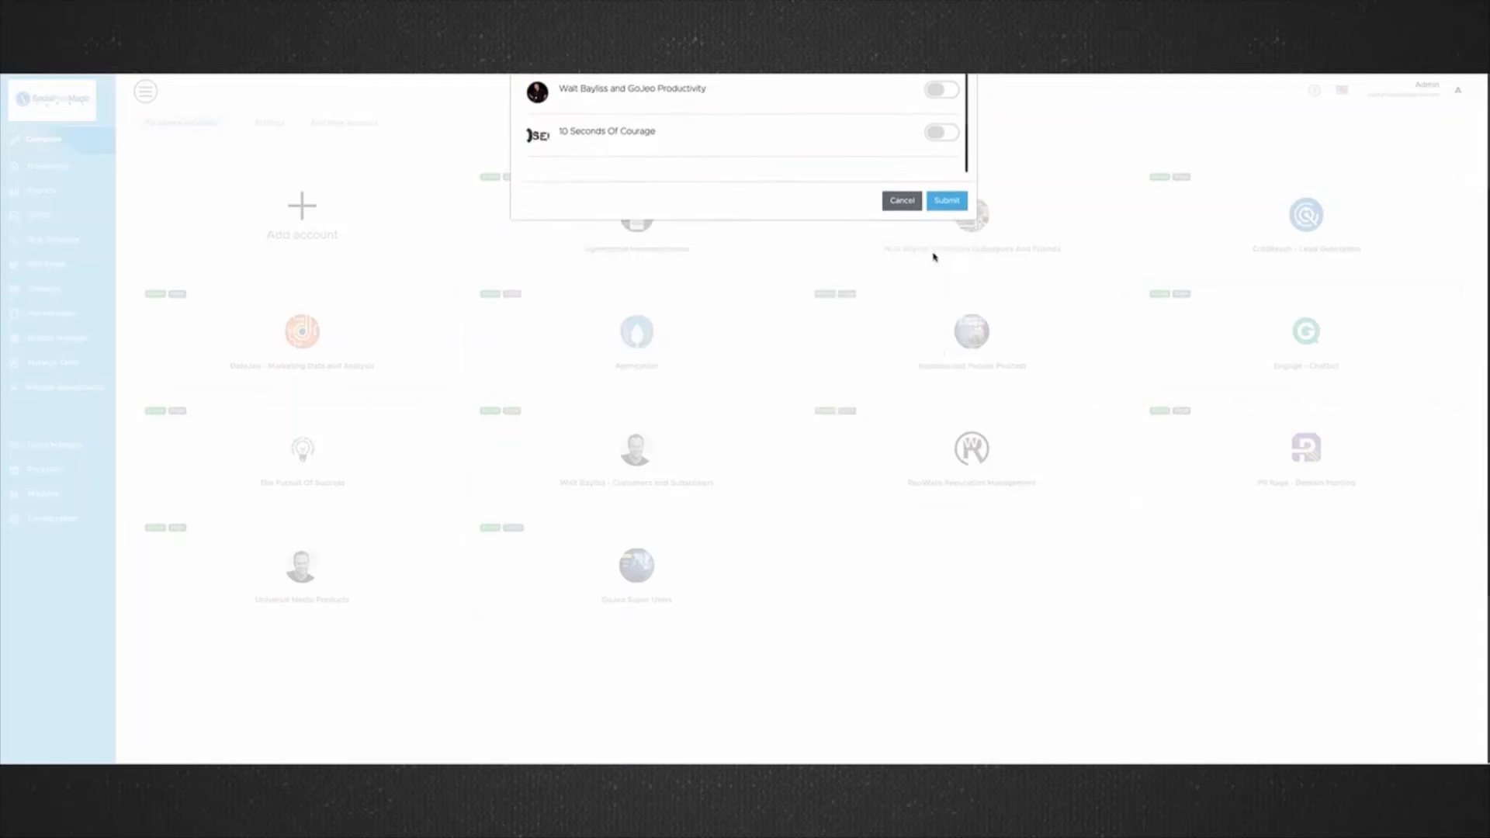
pyautogui.click(901, 240)
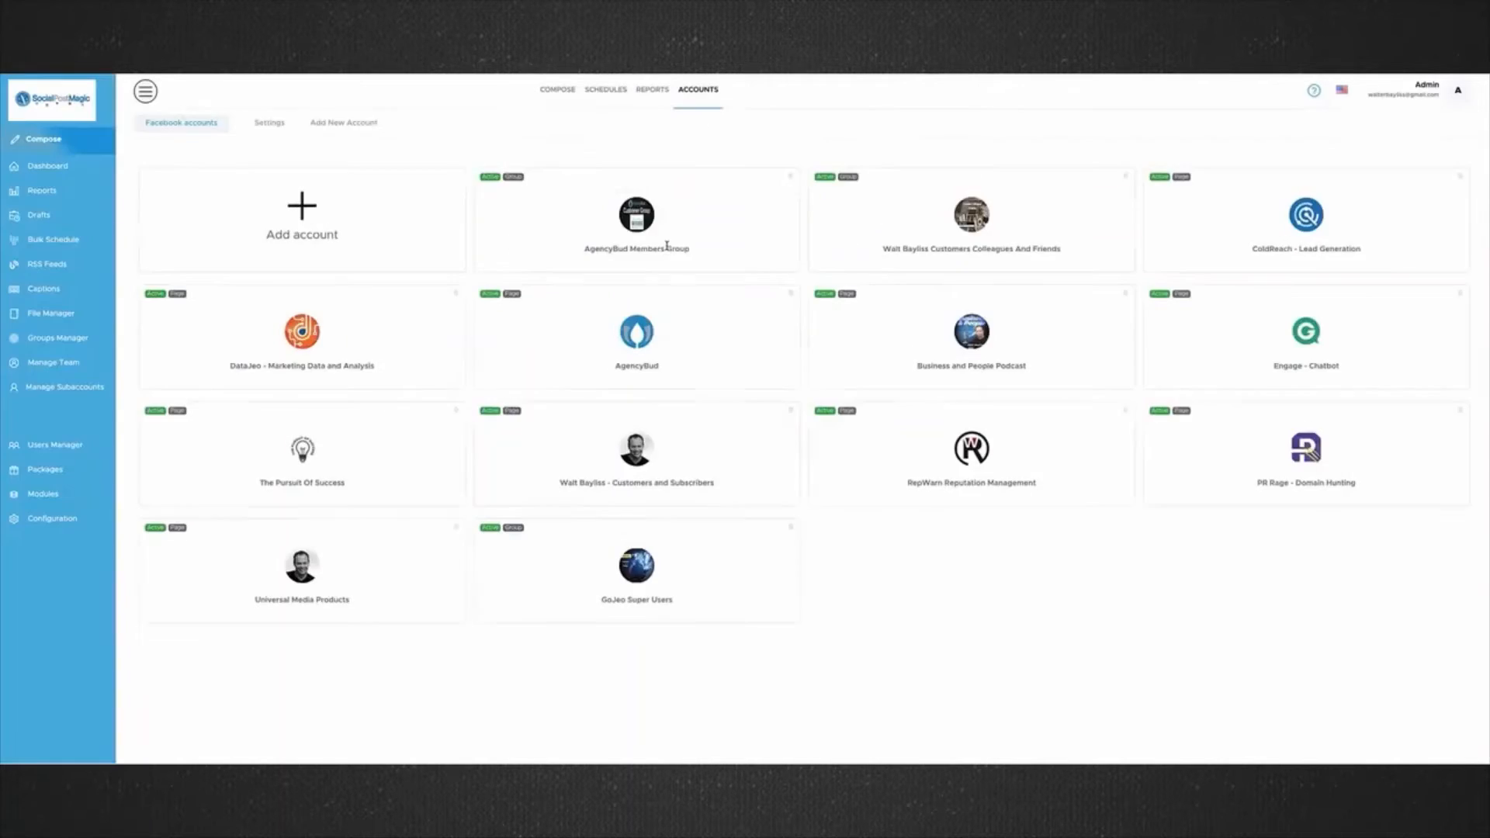
pyautogui.click(710, 90)
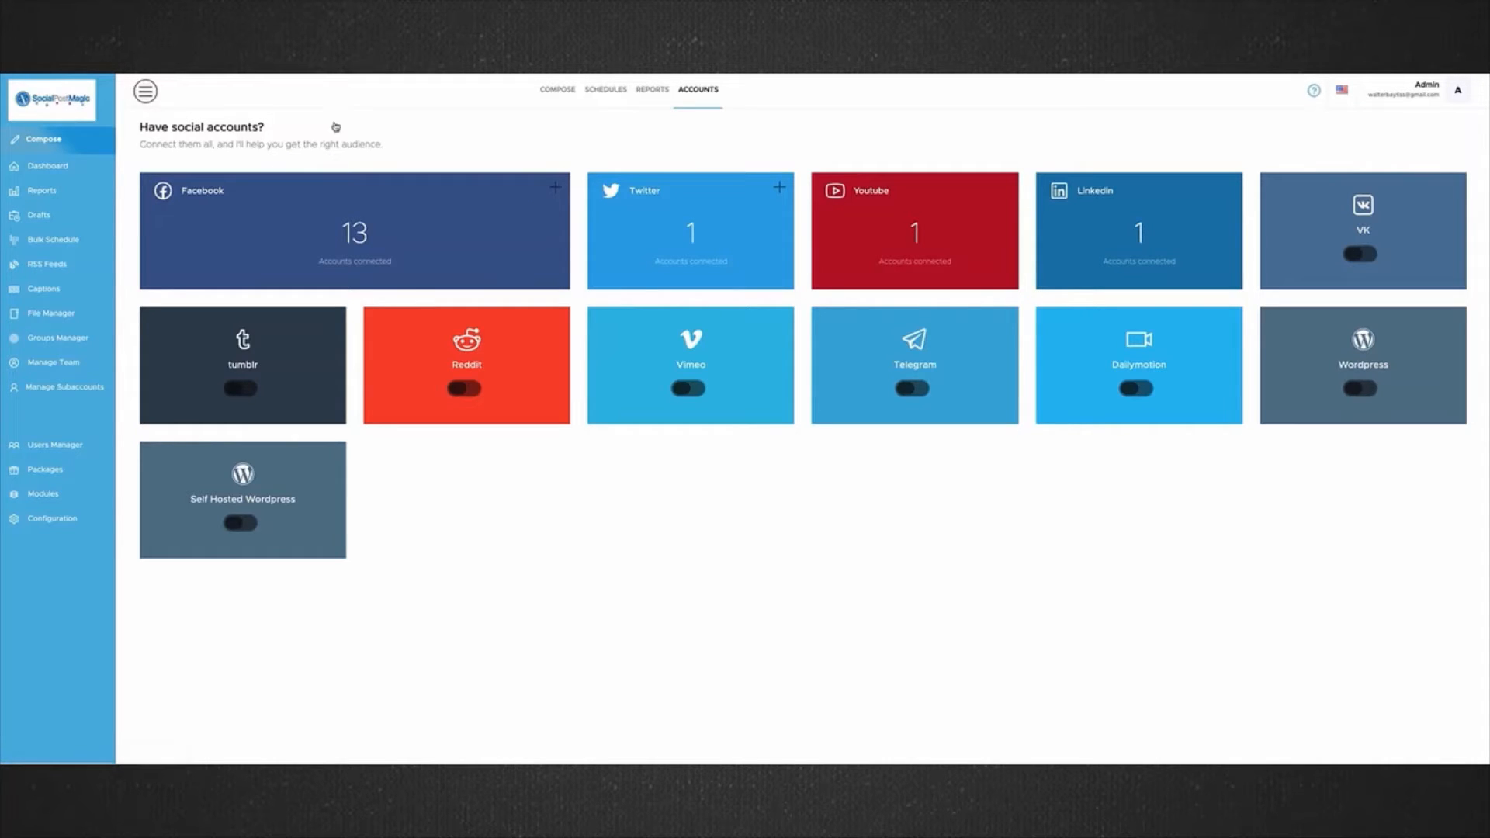
pyautogui.click(177, 246)
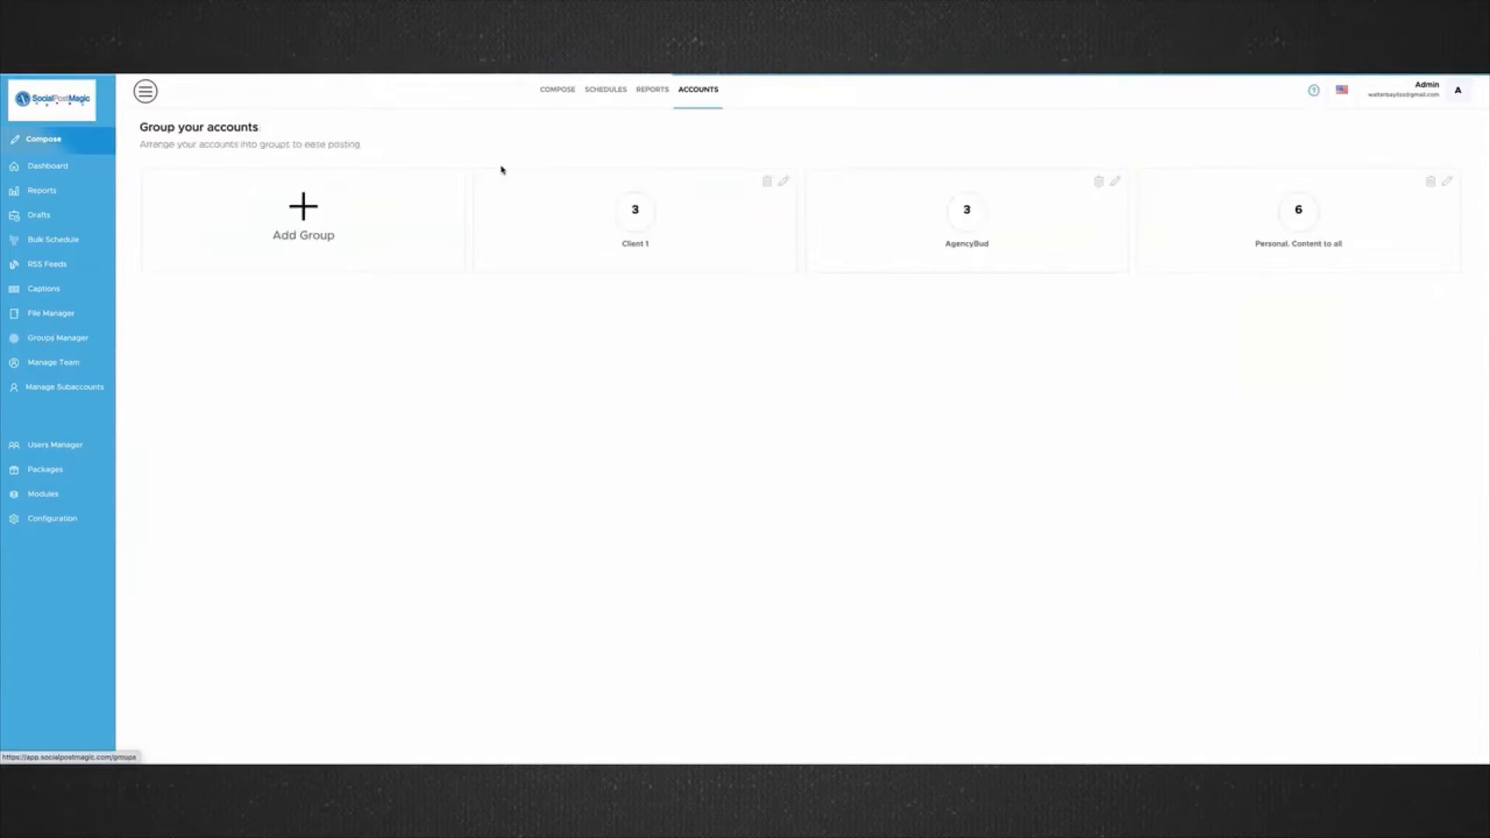
pyautogui.click(311, 231)
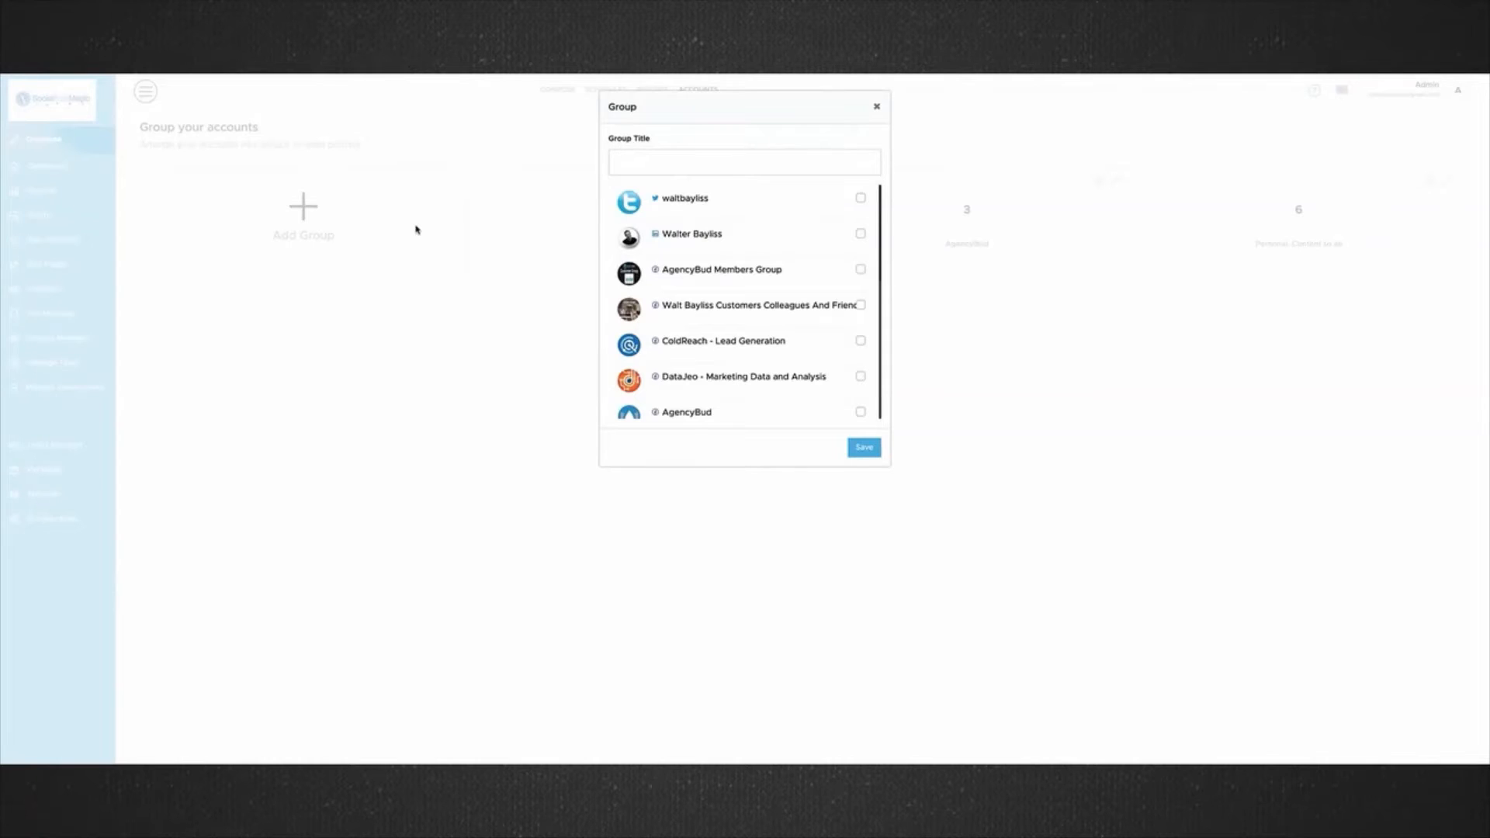
pyautogui.click(631, 162)
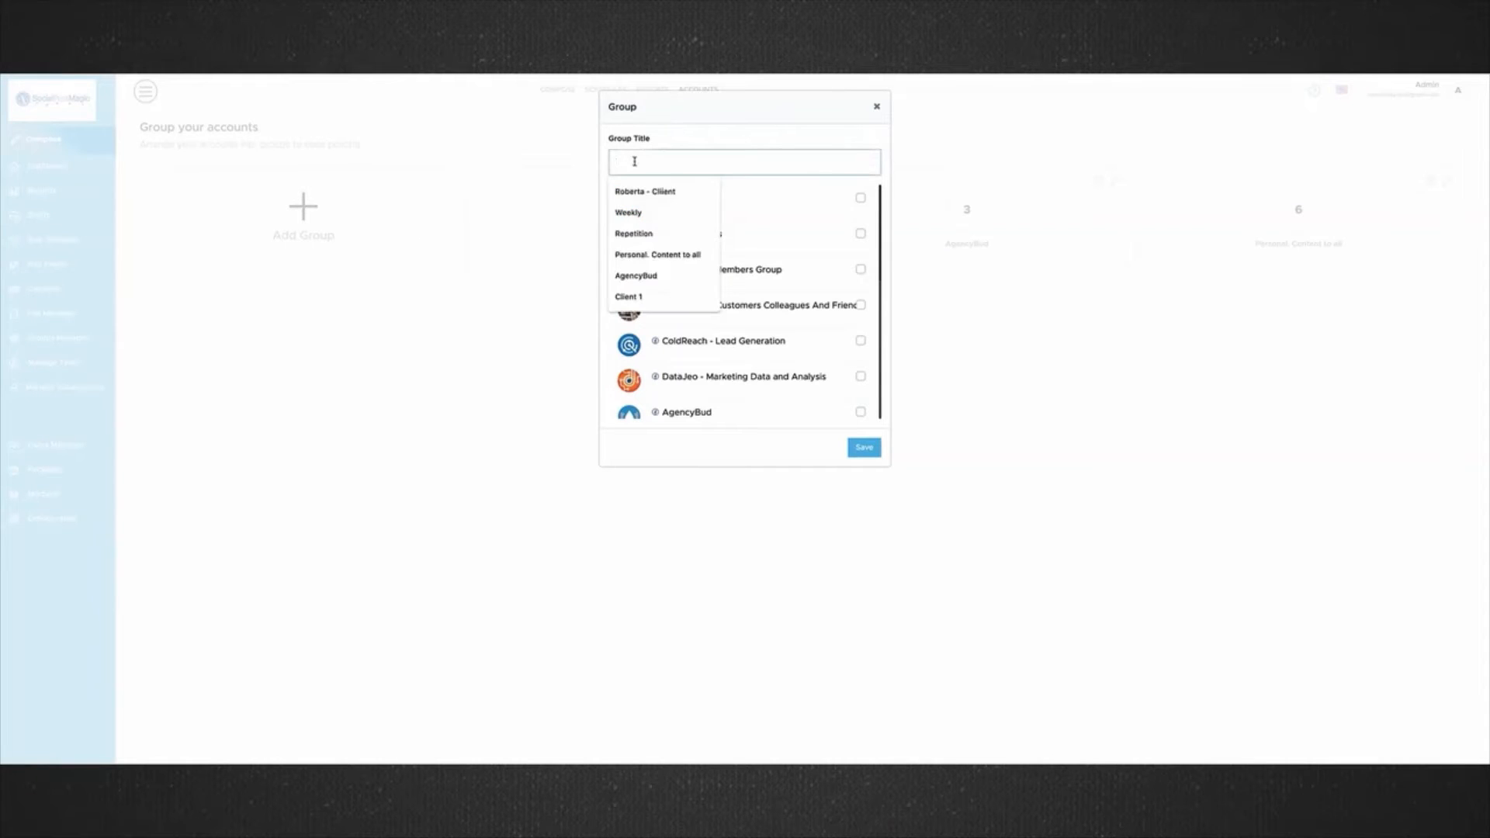
pyautogui.write('Fishing')
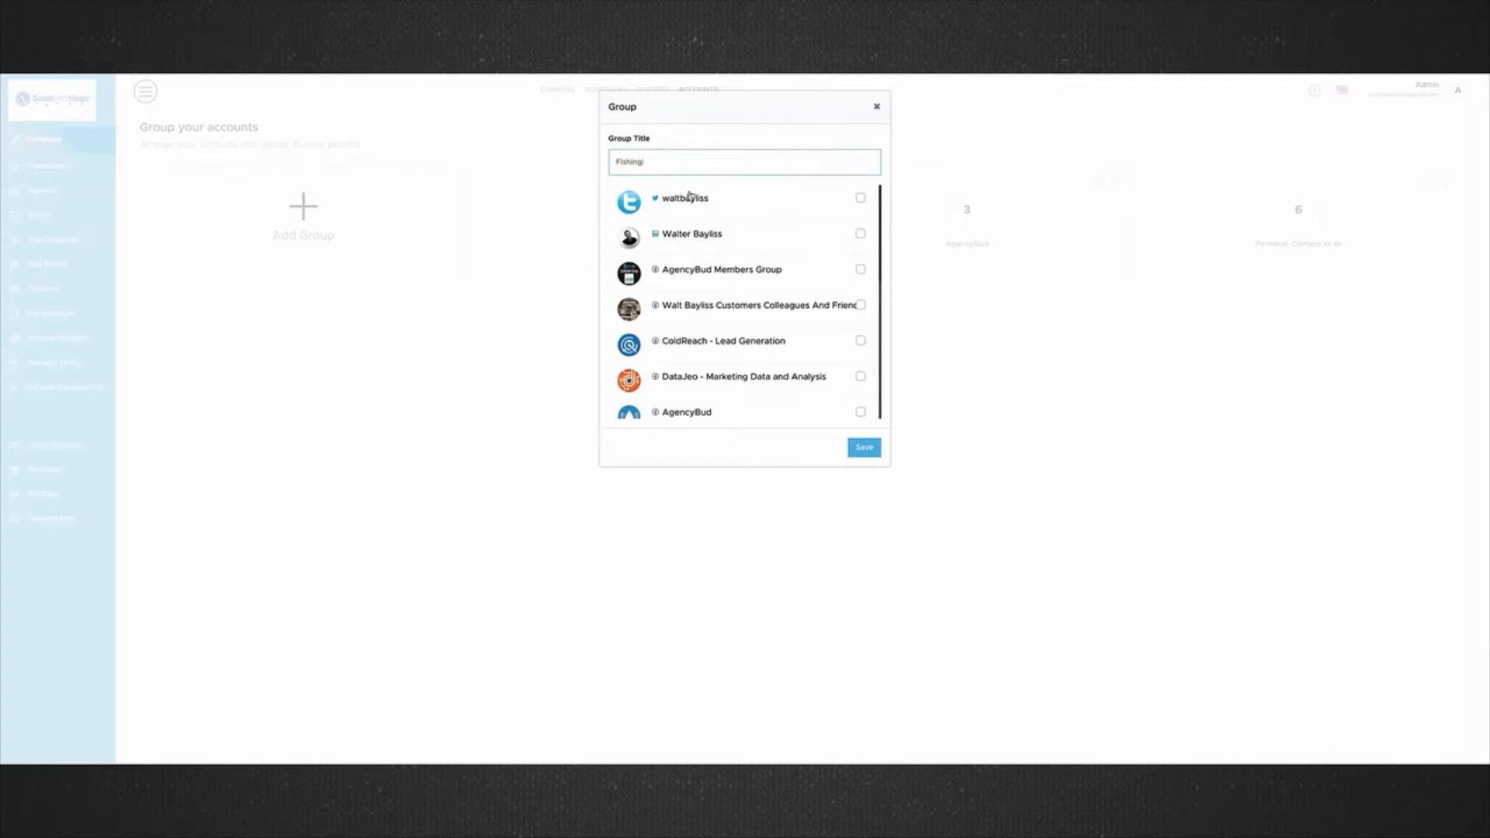
pyautogui.scroll(-4, 714, 342)
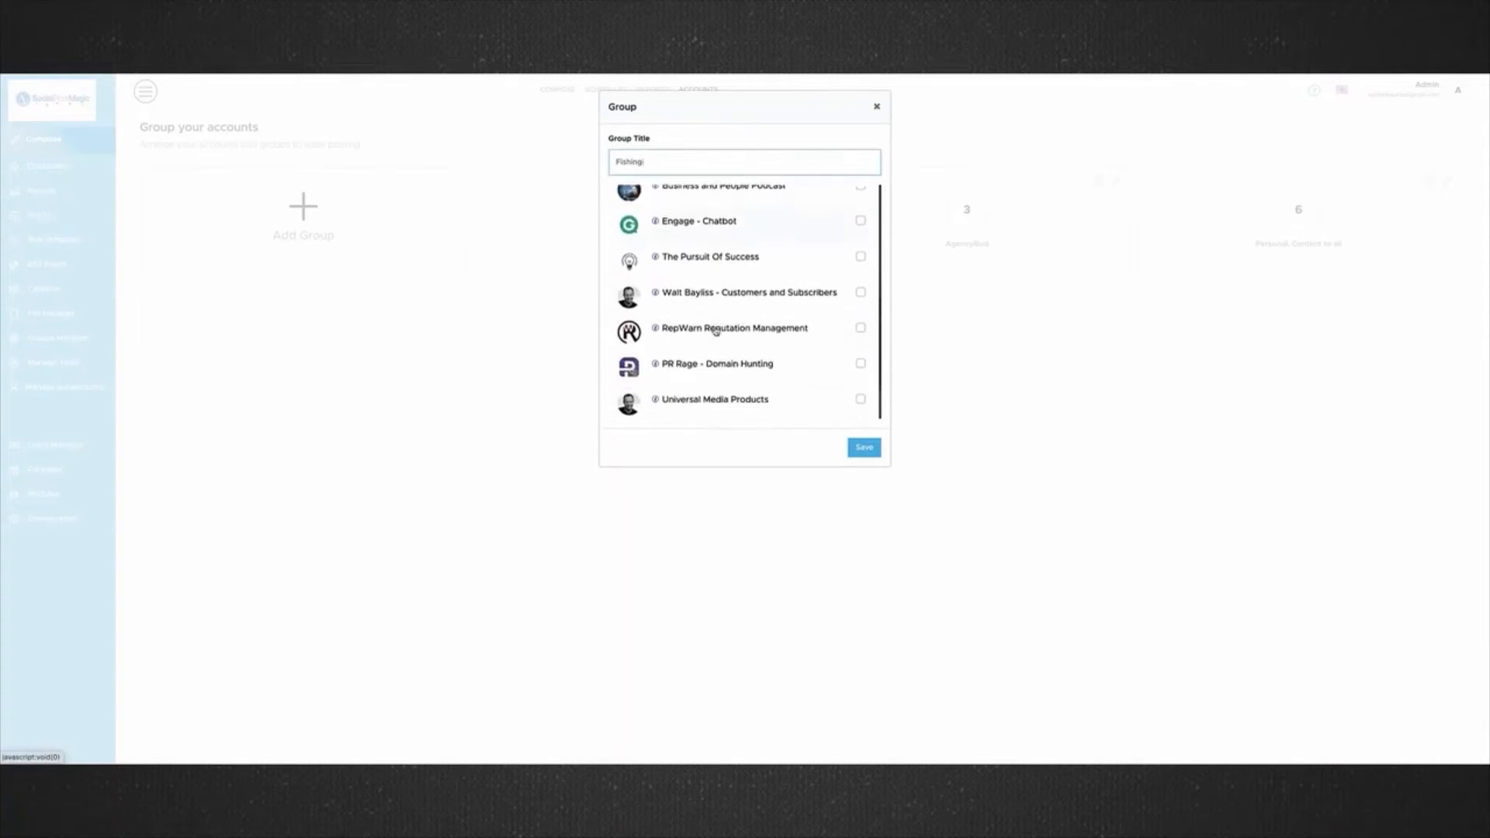
pyautogui.click(877, 106)
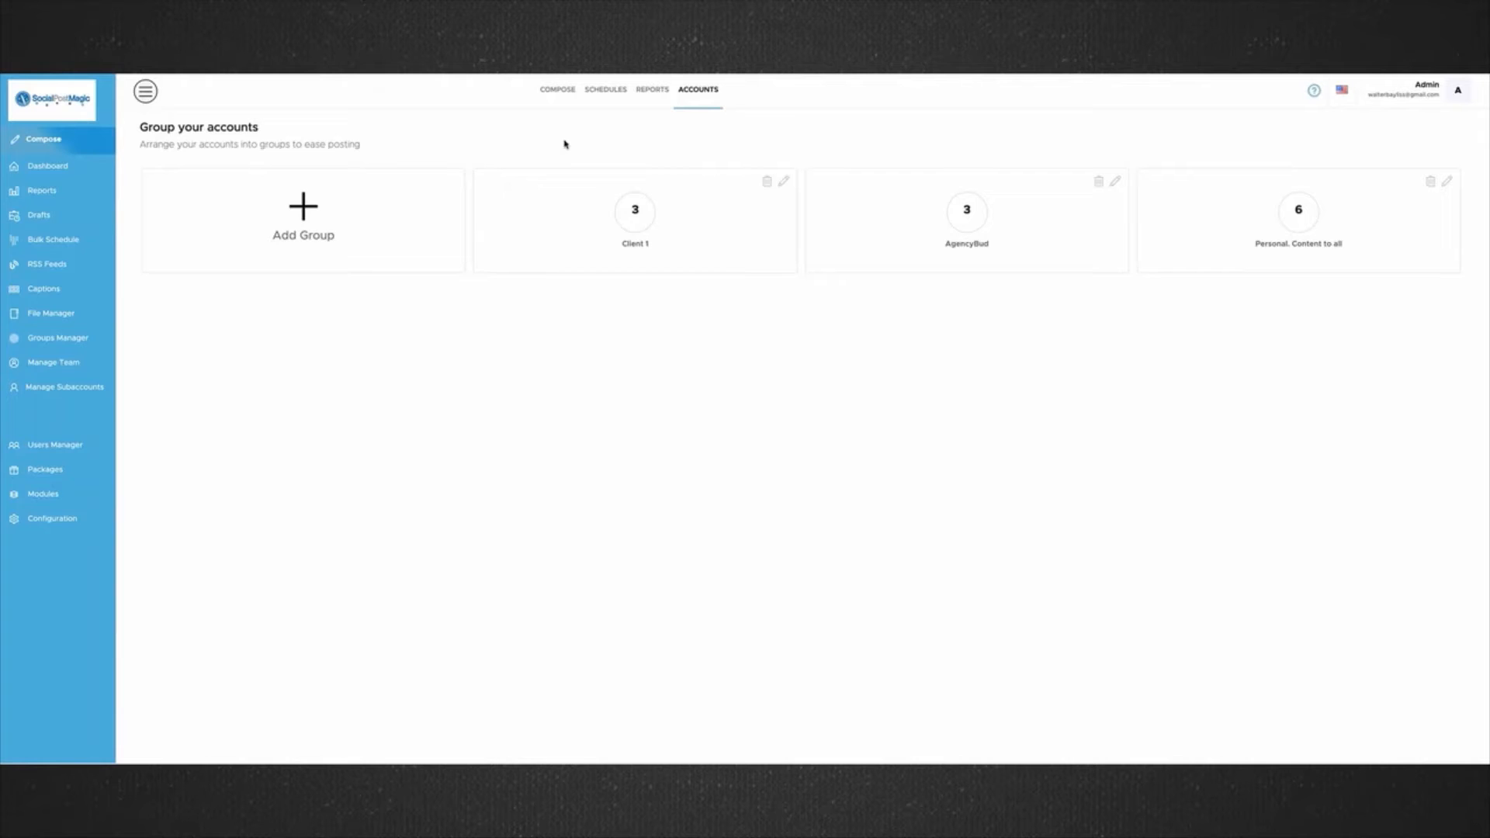
# Compose a media post with the photo of the man in the blue checked shirt, targeting the "Personal. Content to all" account group.
pyautogui.click(556, 94)
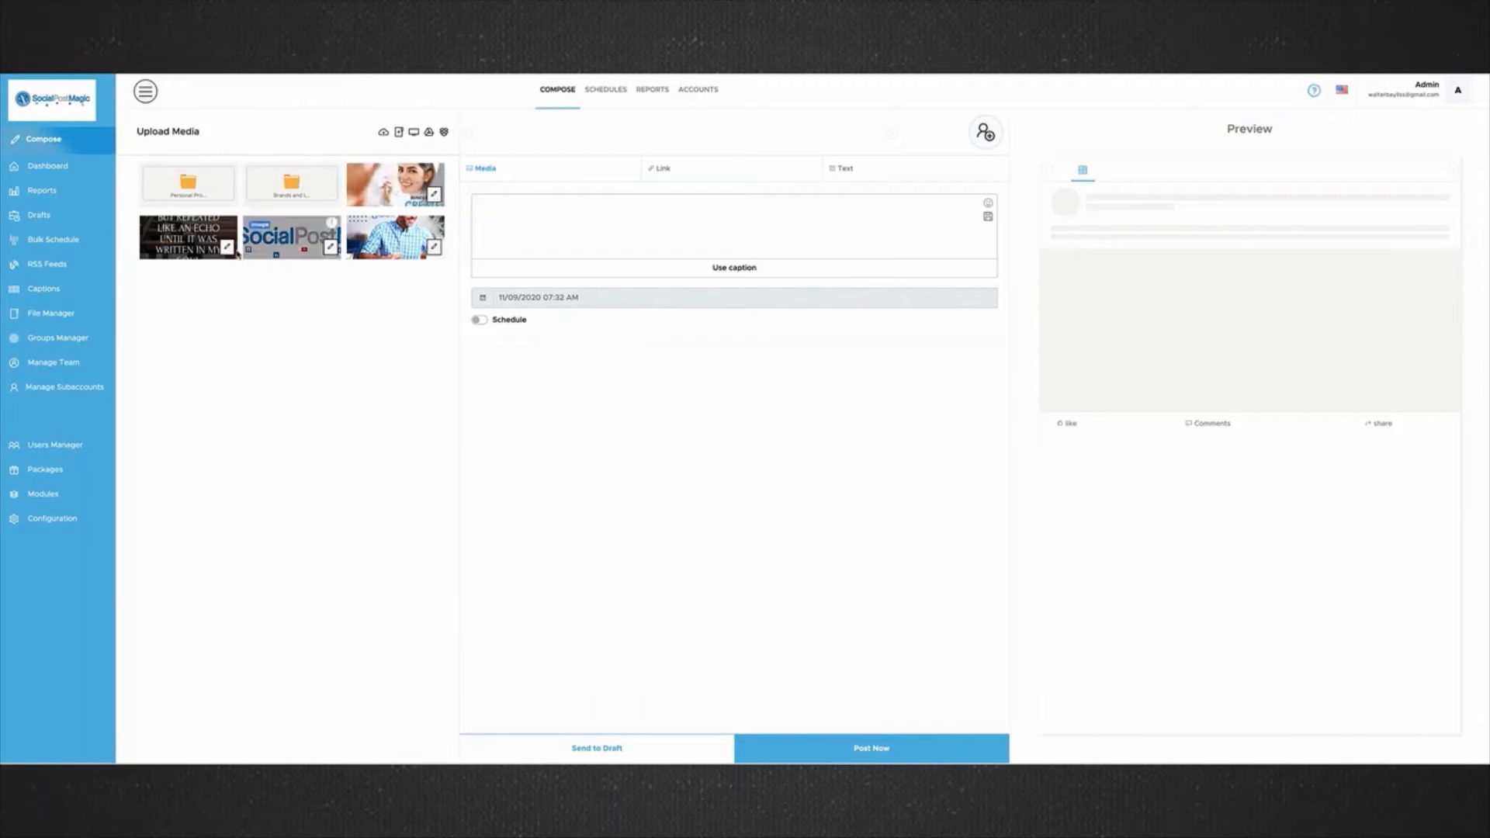
pyautogui.click(386, 235)
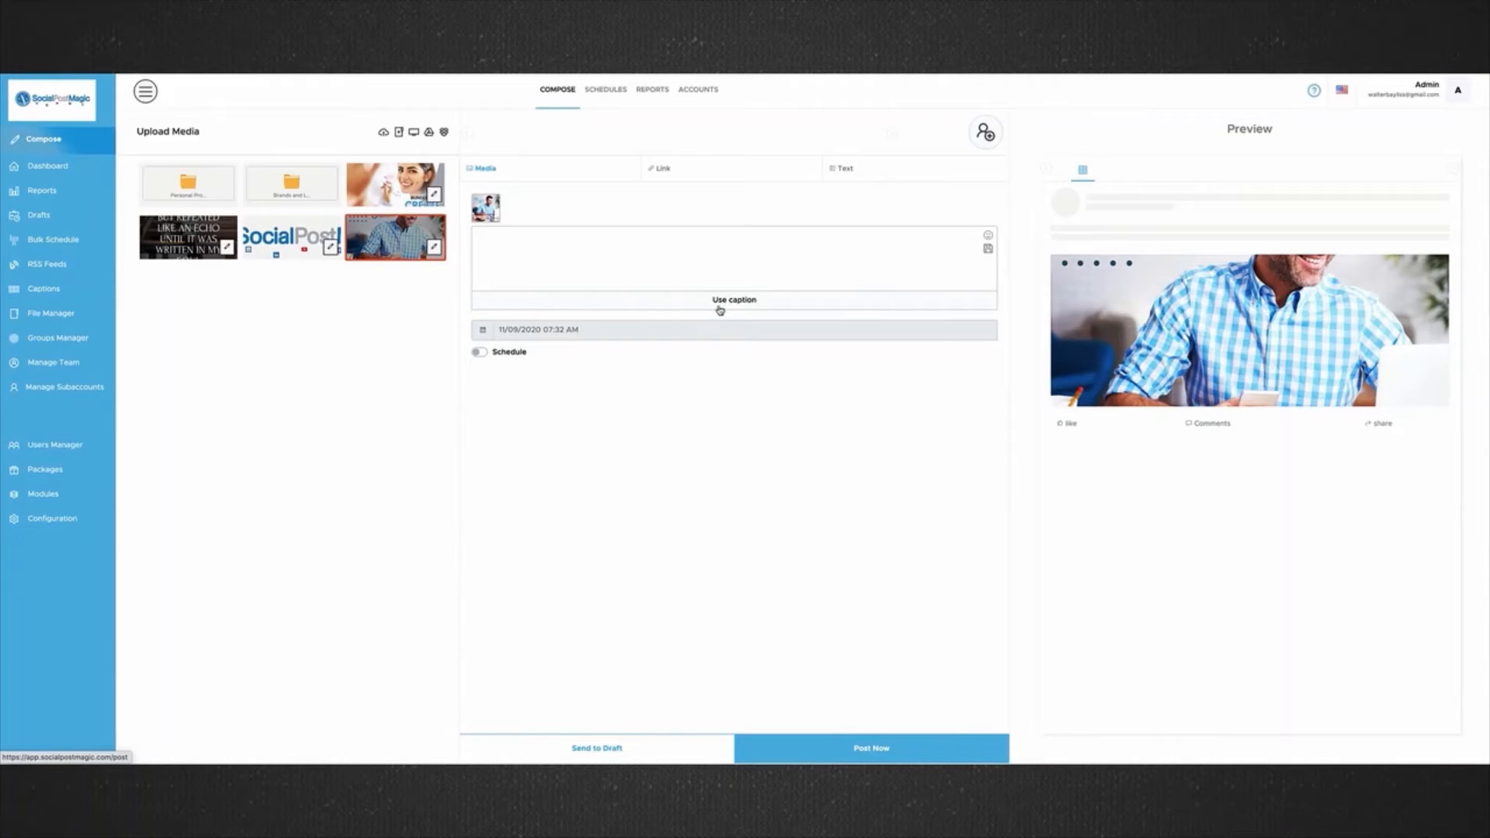
pyautogui.click(982, 132)
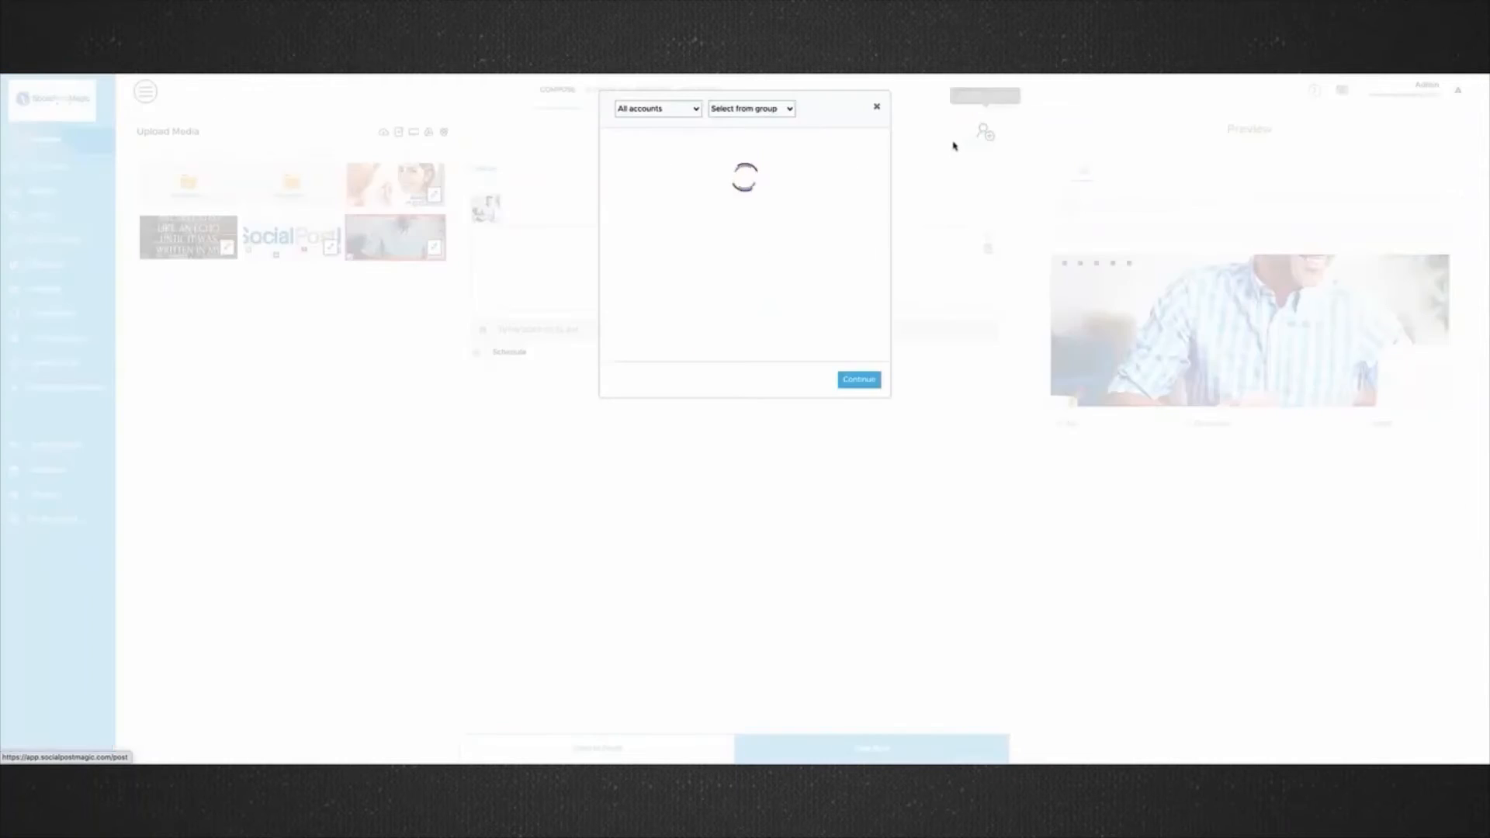
pyautogui.click(787, 113)
pyautogui.click(738, 140)
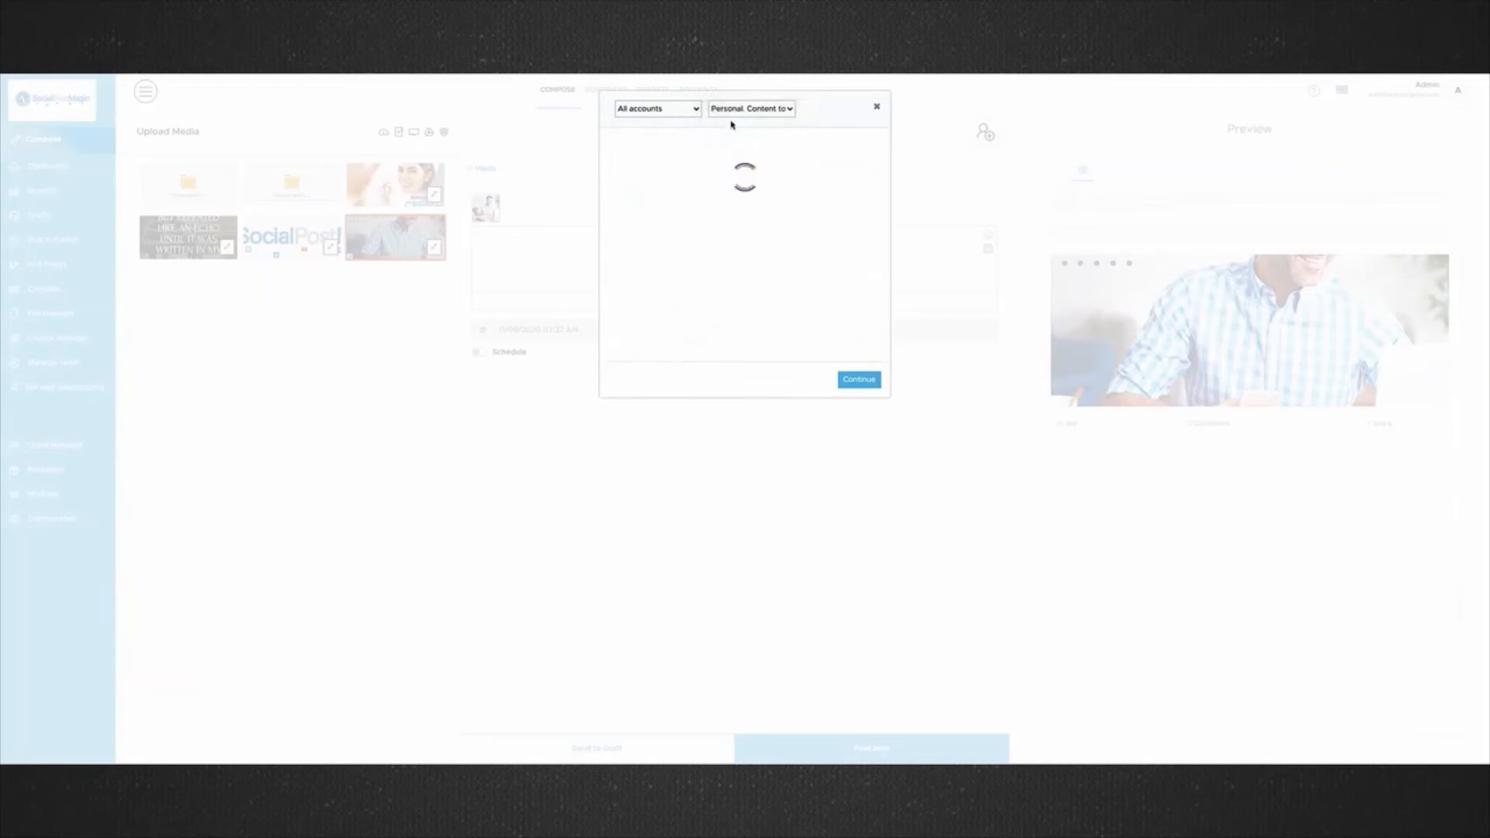
pyautogui.click(852, 390)
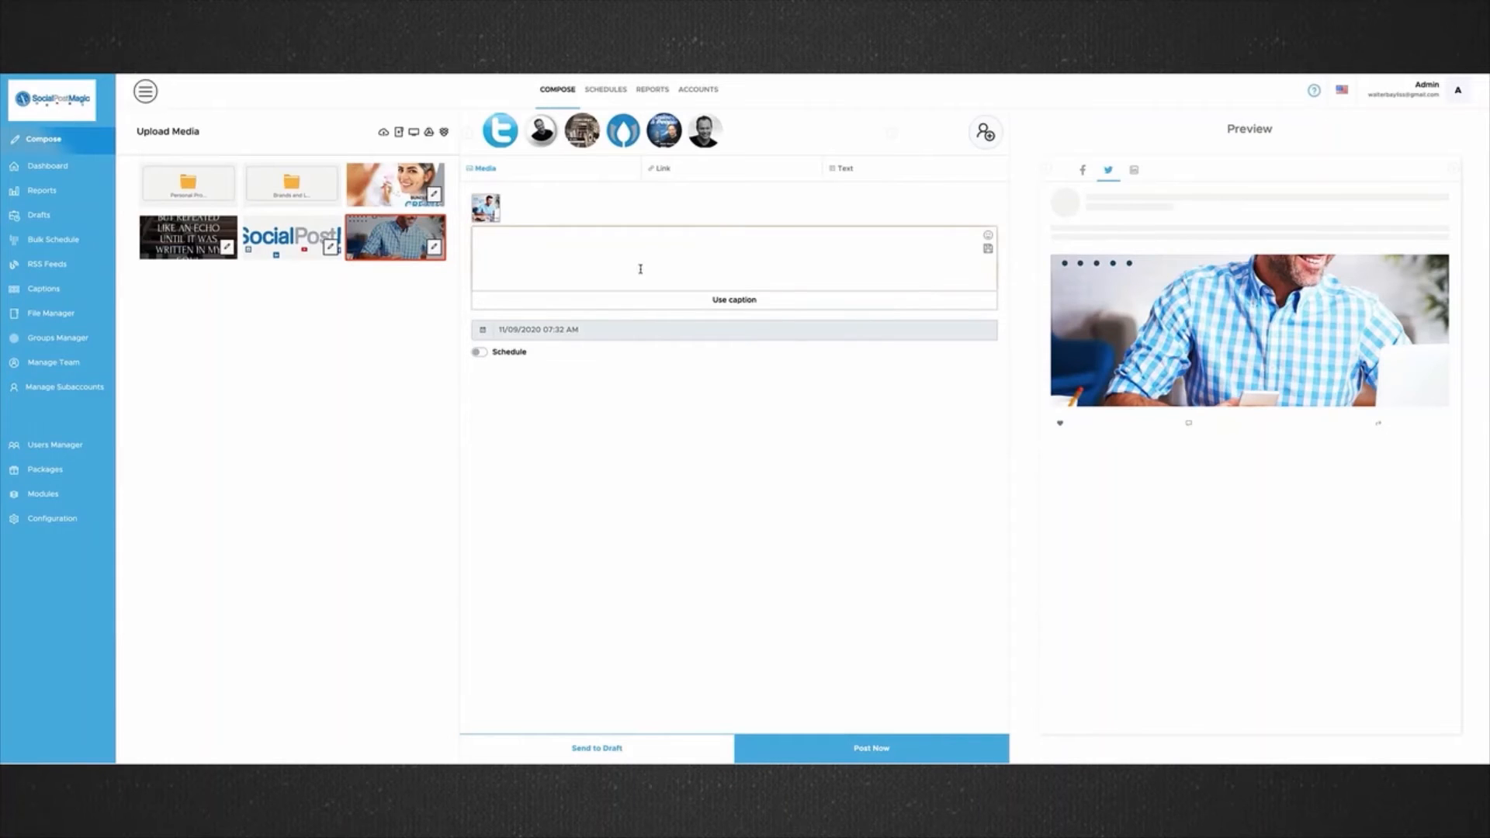
# Enter "This is my new social post" as the post text.
pyautogui.write('This i')
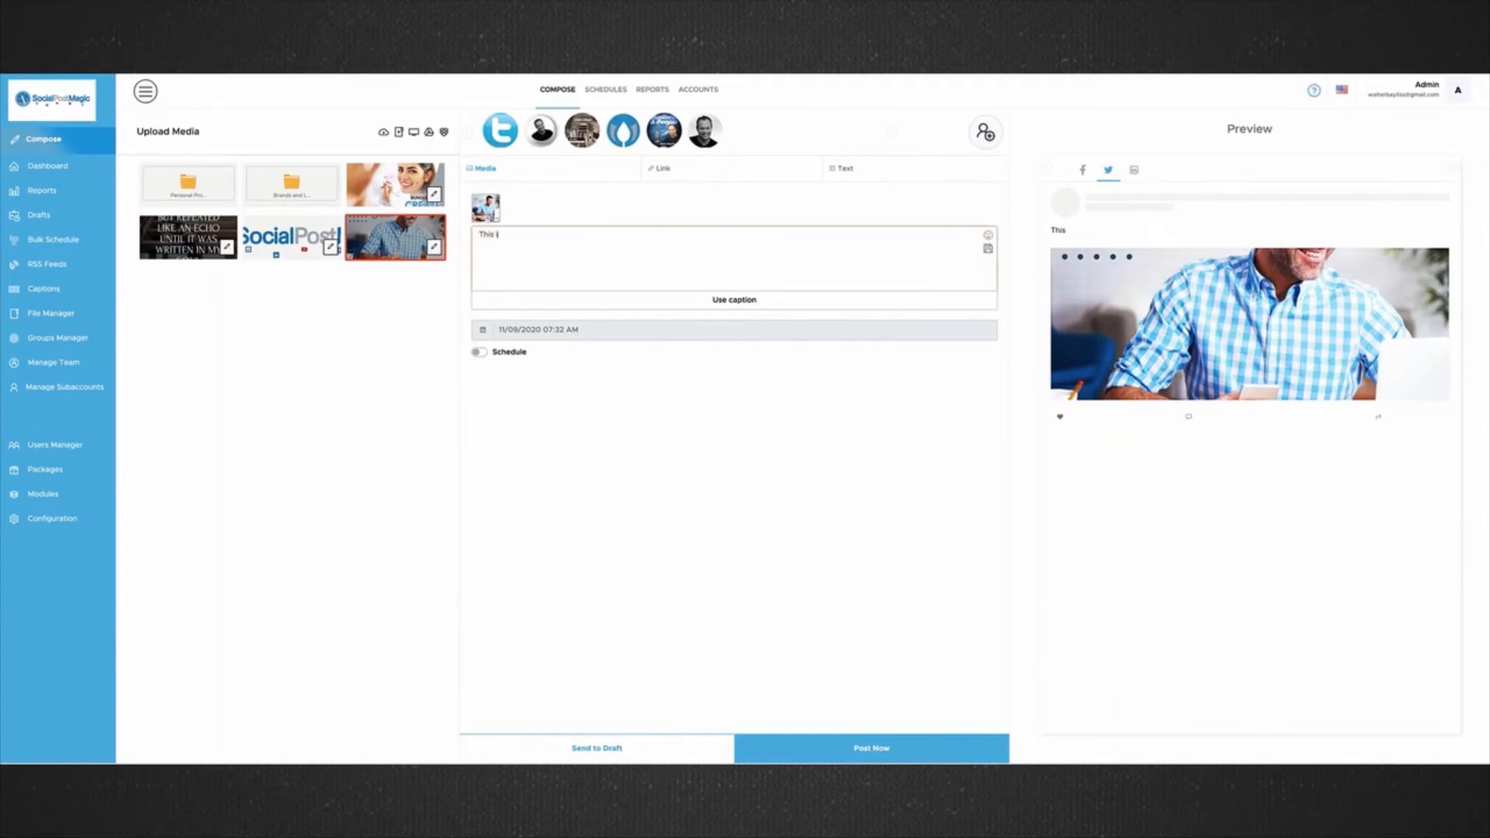
pyautogui.write('s my new social post')
# Use the saved caption "Inspiring Quote of the day" as the post text.
pyautogui.click(629, 306)
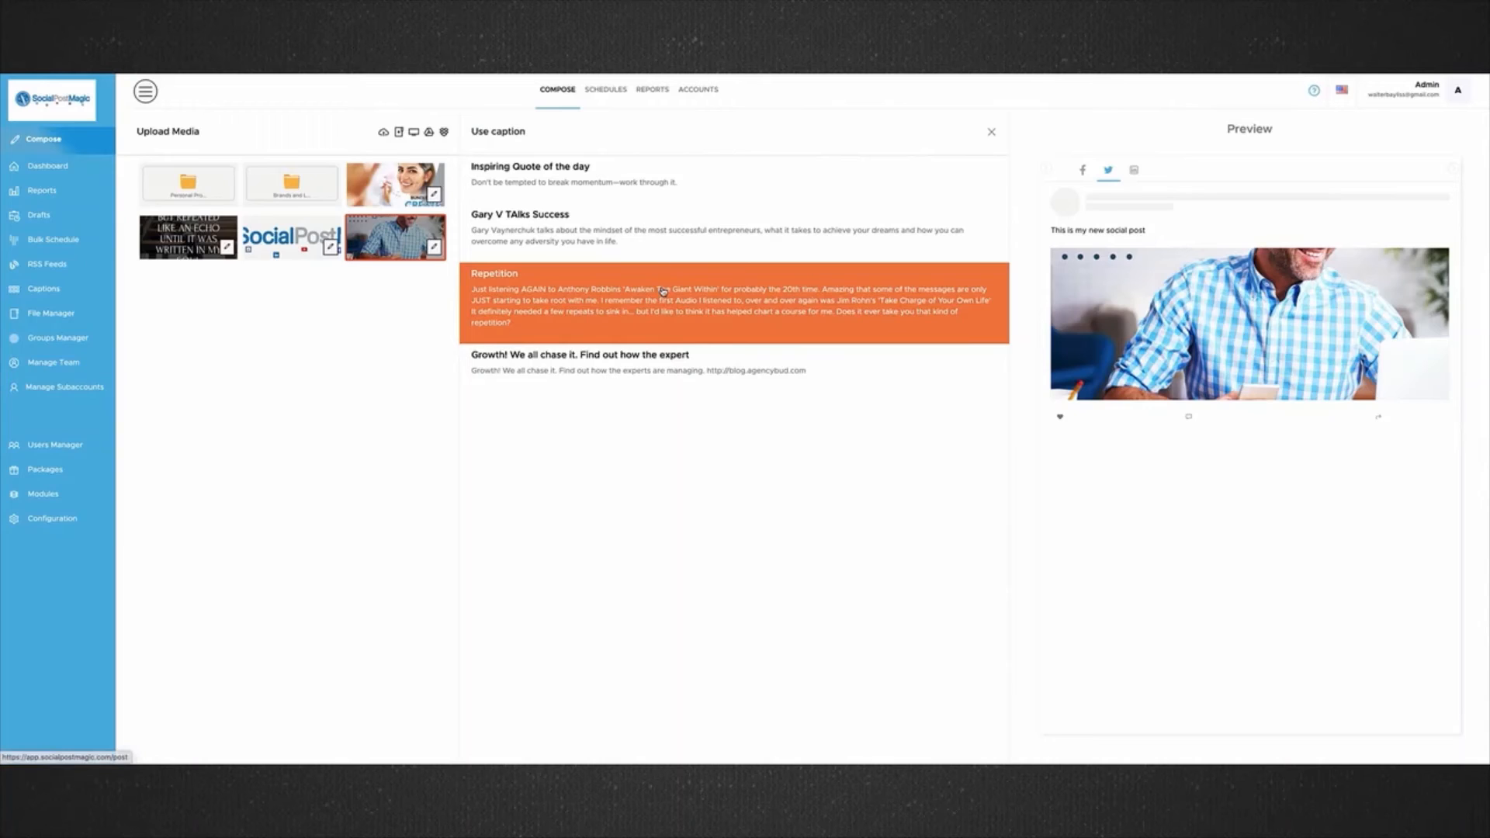
pyautogui.click(633, 190)
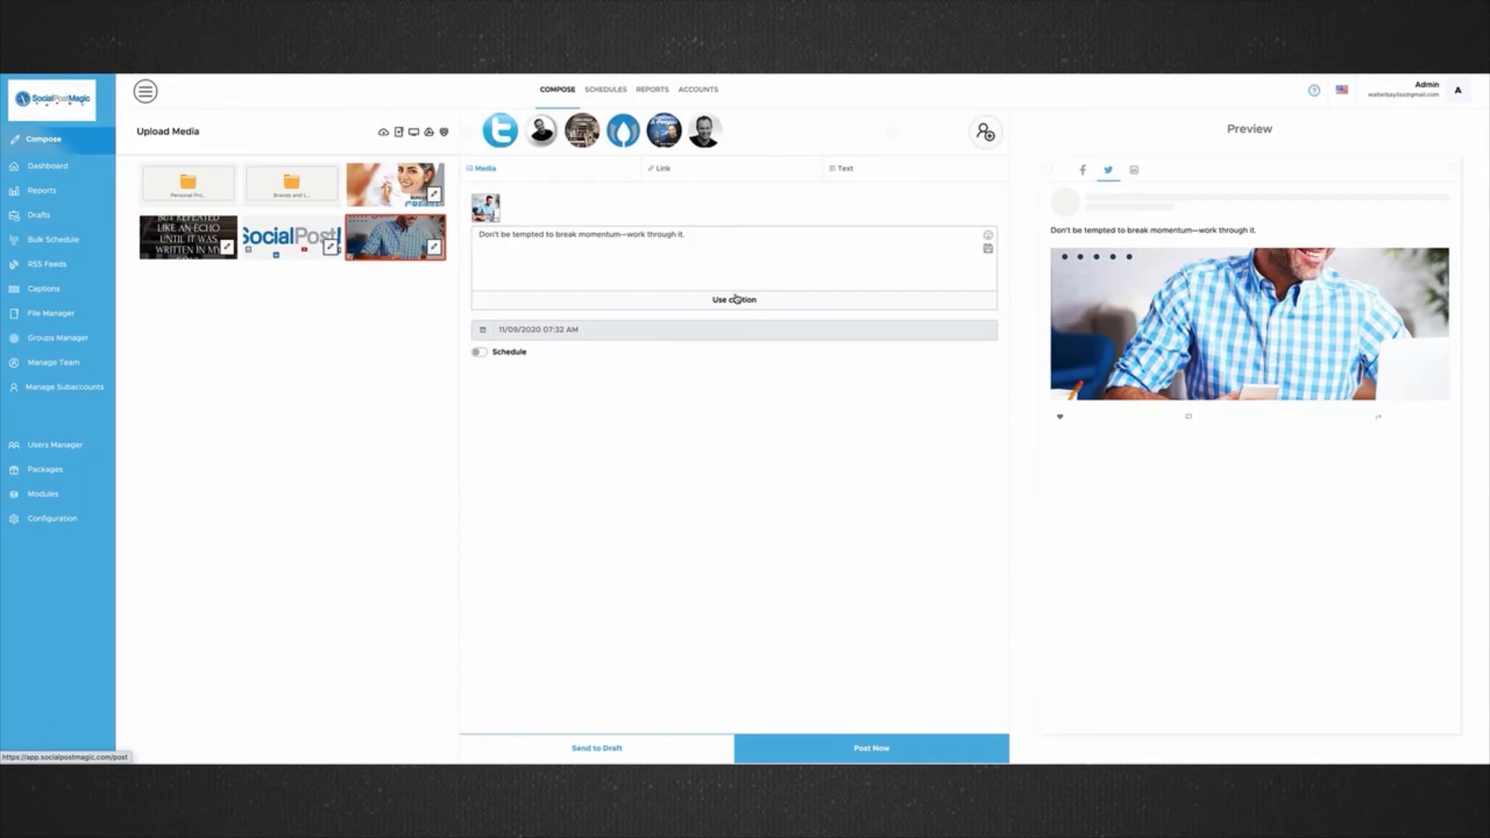
pyautogui.moveTo(688, 235); pyautogui.dragTo(515, 237)
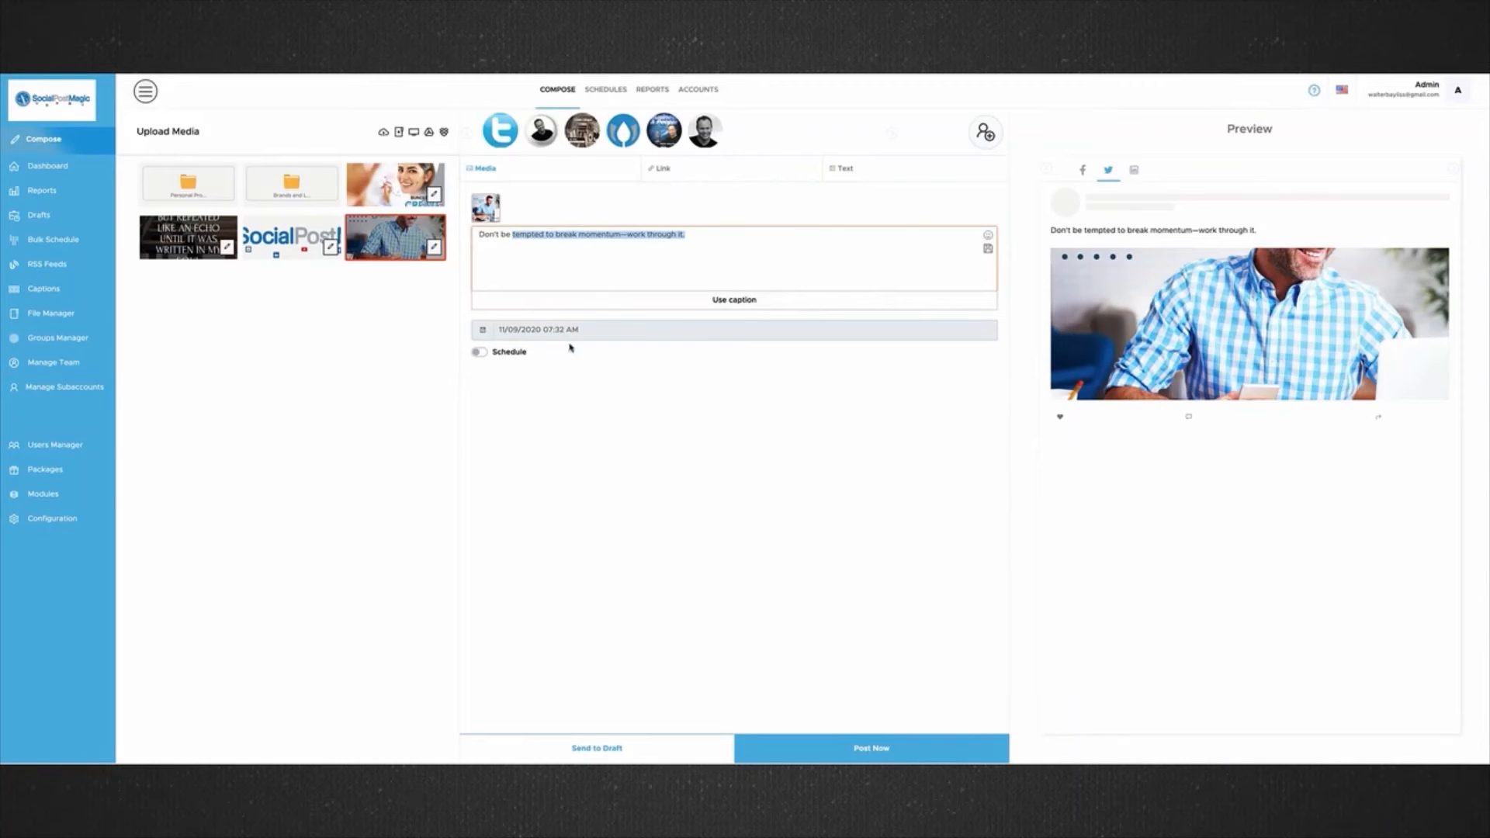
# Enable scheduling for the post and set its repeat frequency to every 49 days.
pyautogui.click(479, 351)
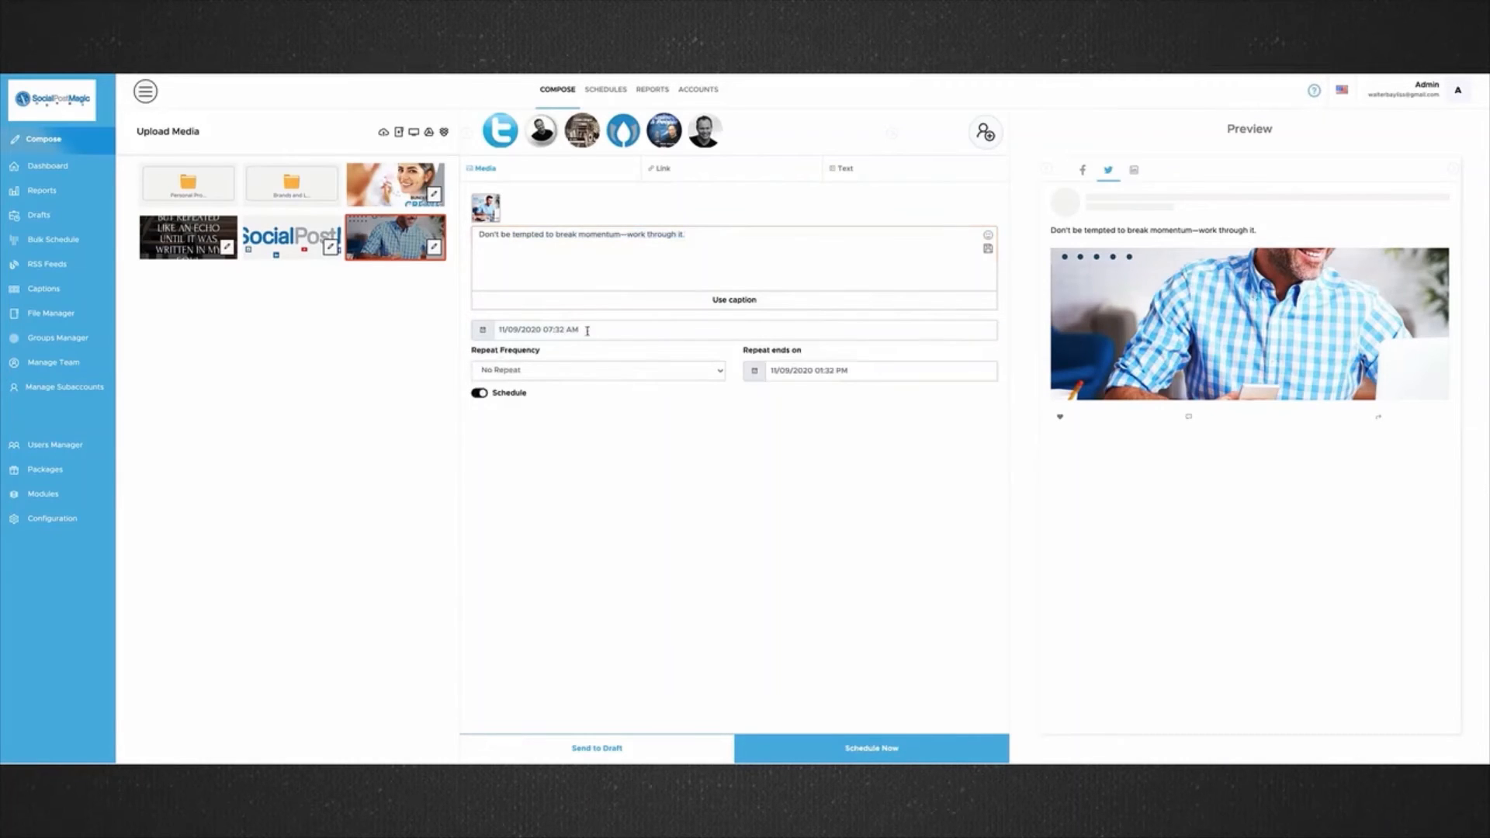
pyautogui.click(542, 370)
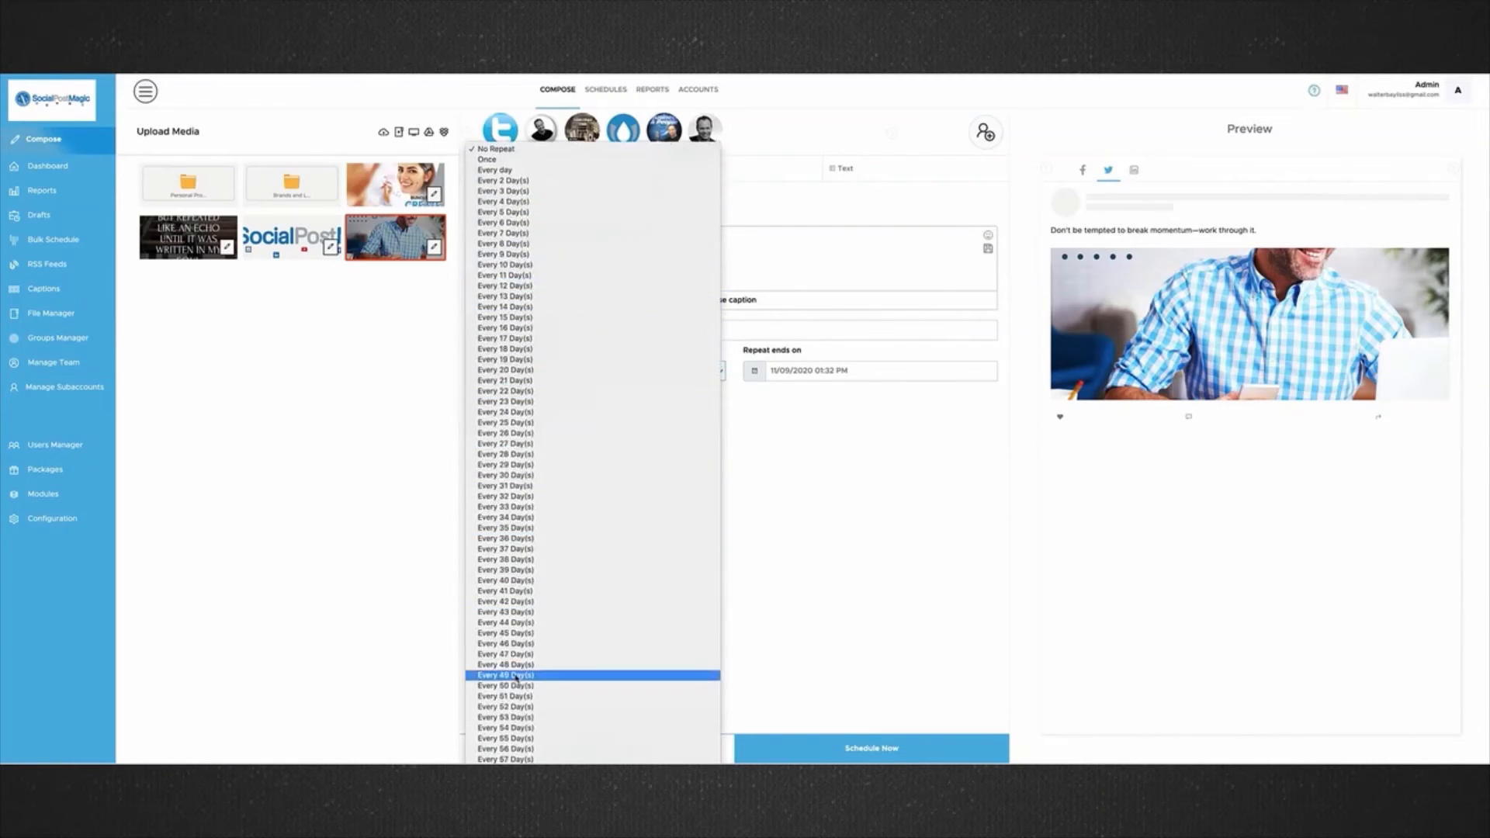
pyautogui.click(519, 672)
# Set the date on which the post's repetition ends to 02/03/2021, keeping the time at 01:32 PM.
pyautogui.click(817, 373)
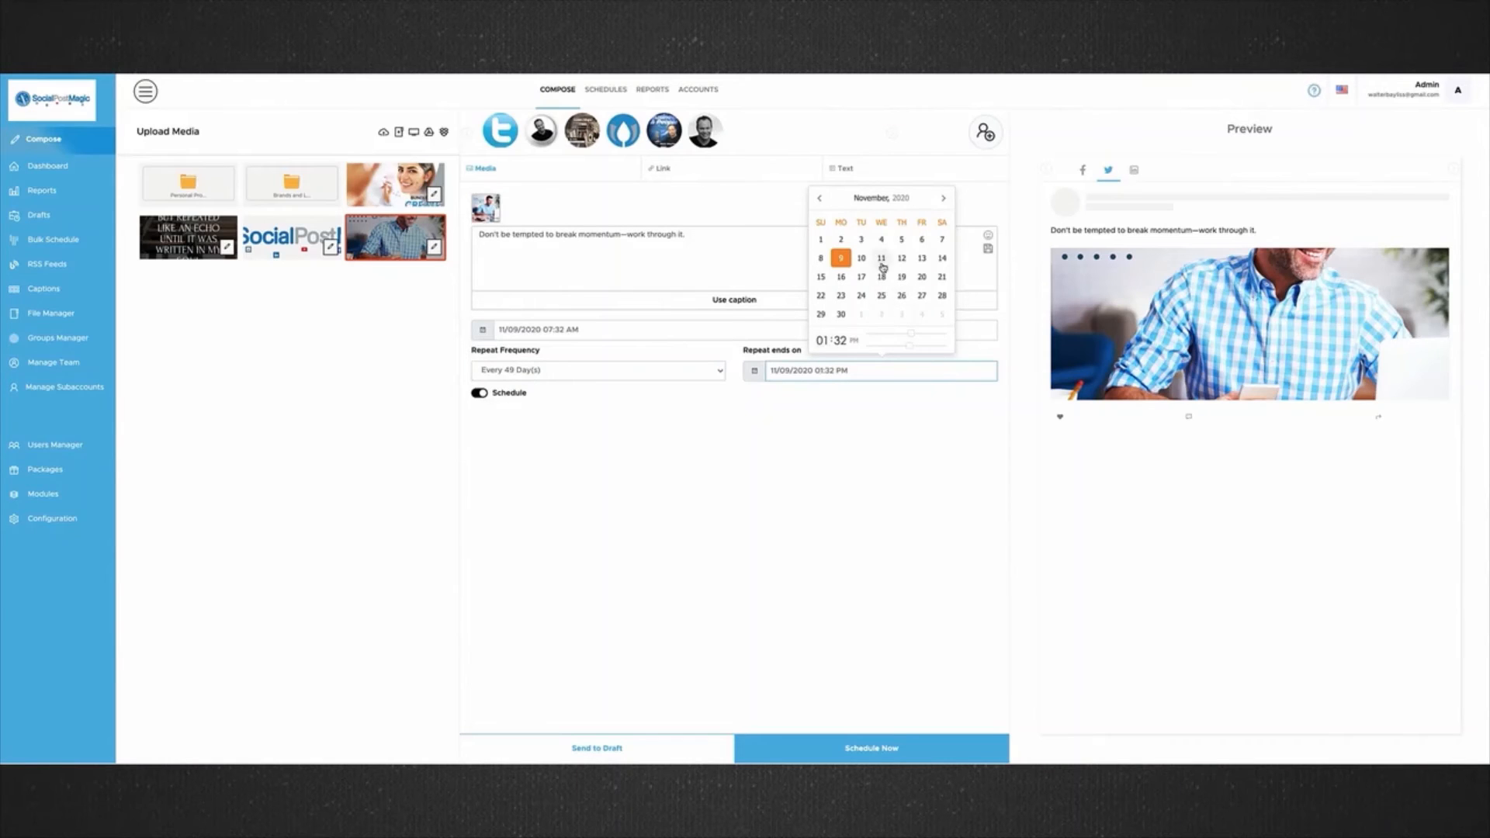
pyautogui.click(939, 201)
pyautogui.click(939, 200)
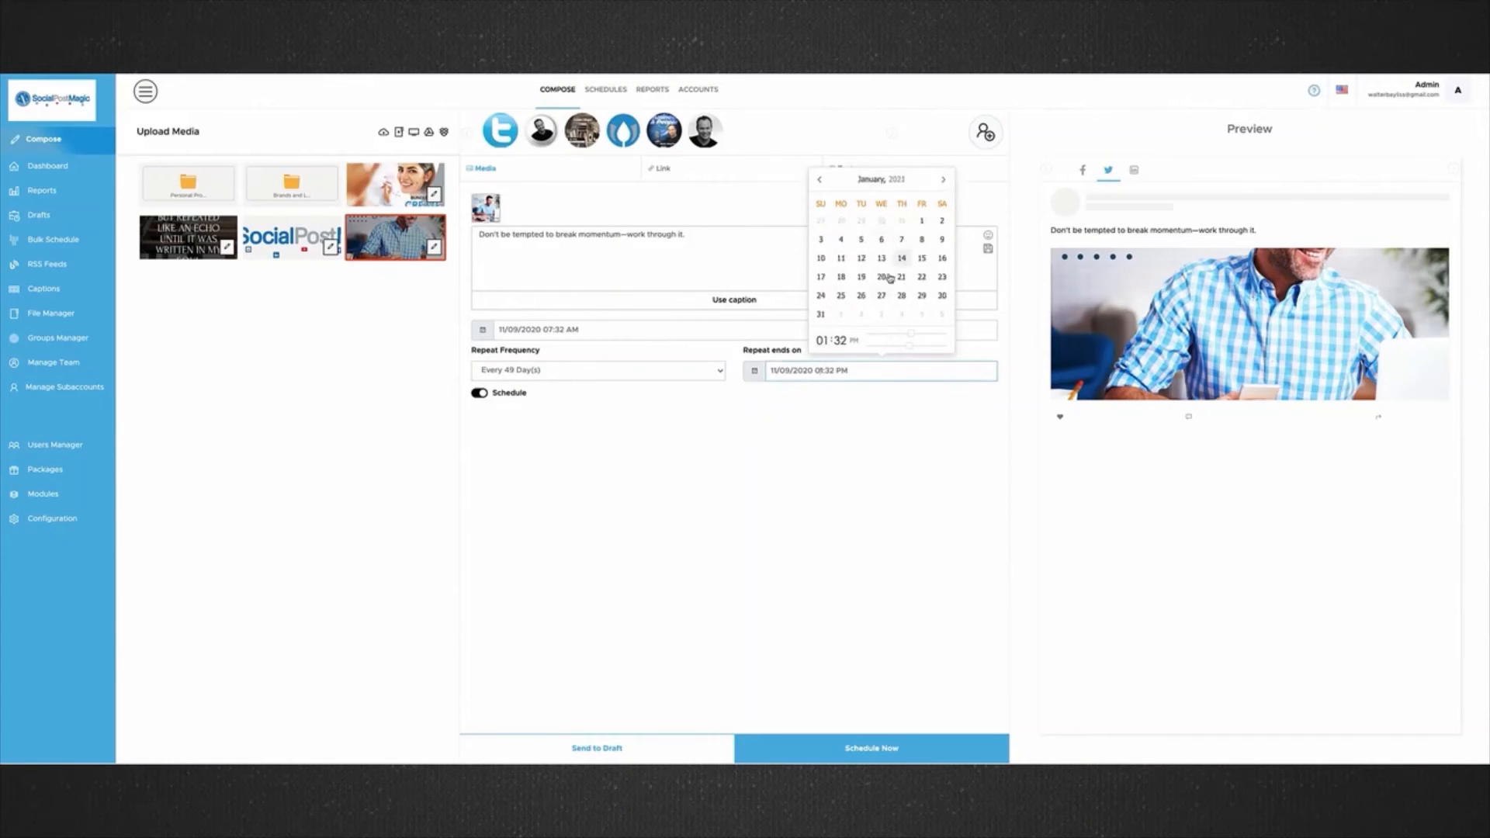
pyautogui.click(882, 314)
pyautogui.click(778, 251)
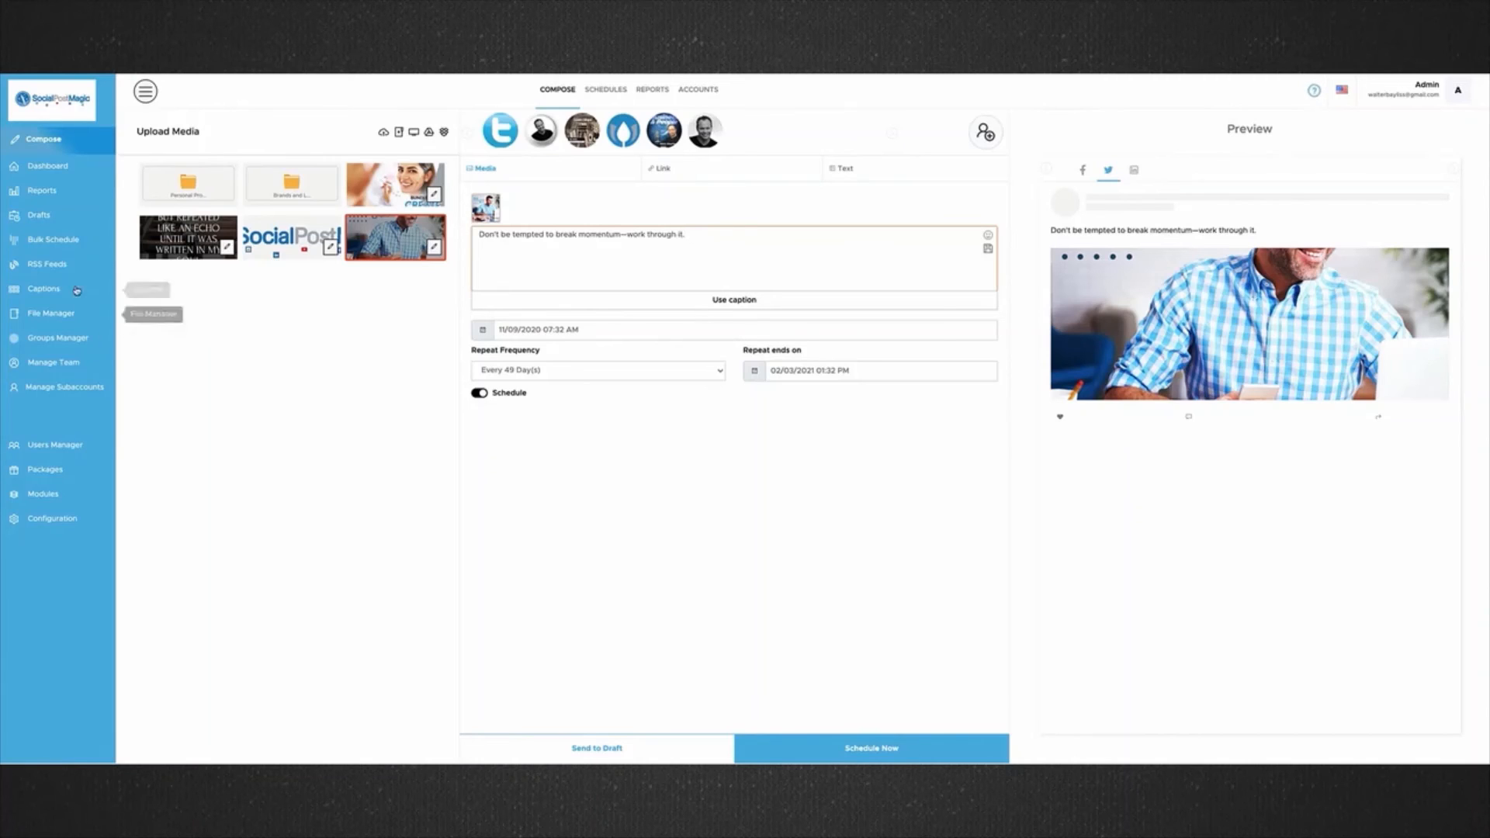
# View the draft collections and the bulk schedule calendar, and open a new scheduled post for November 9, 2020.
pyautogui.click(38, 225)
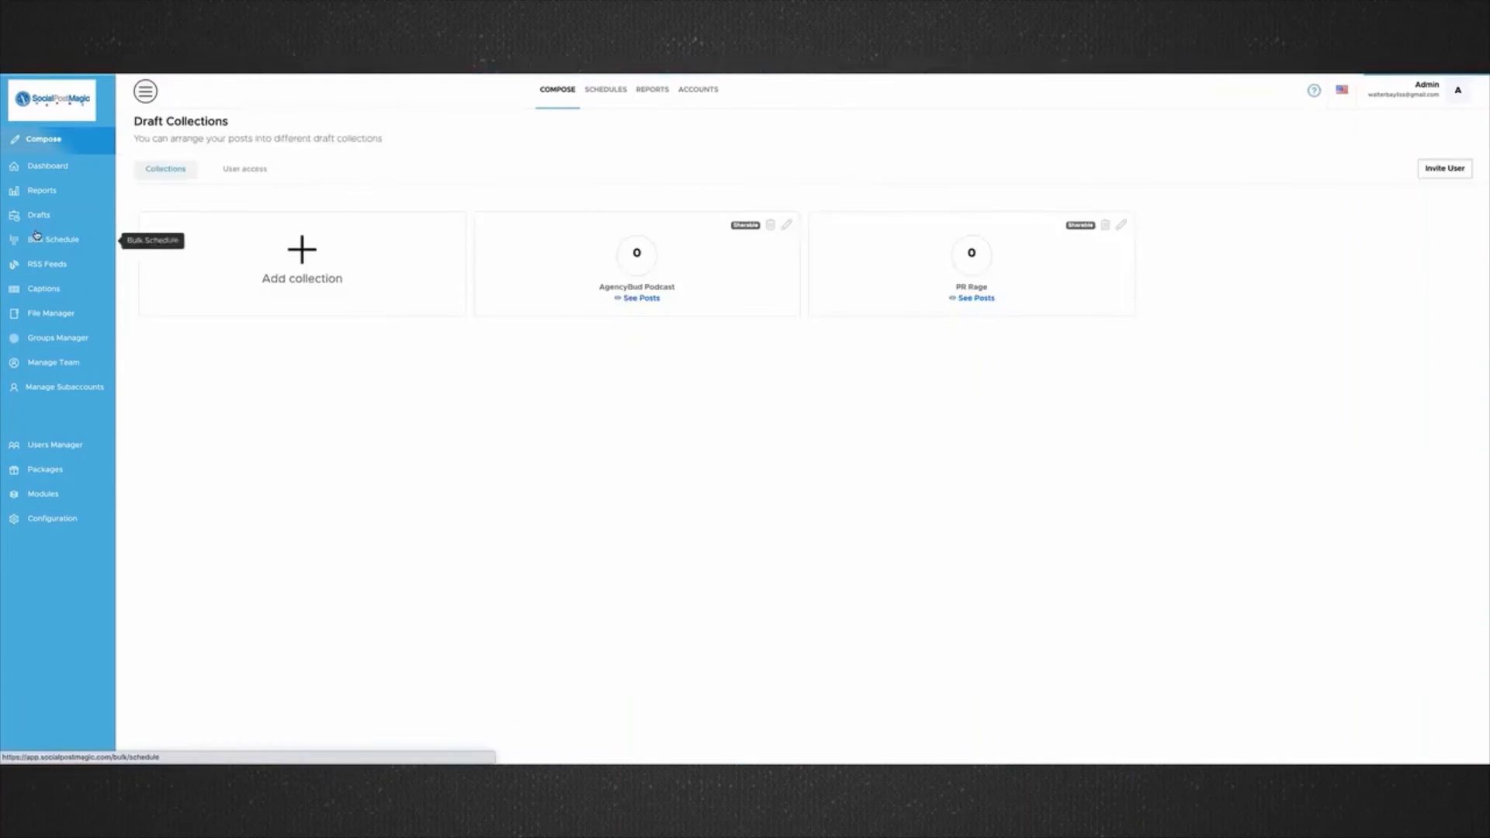
pyautogui.click(47, 239)
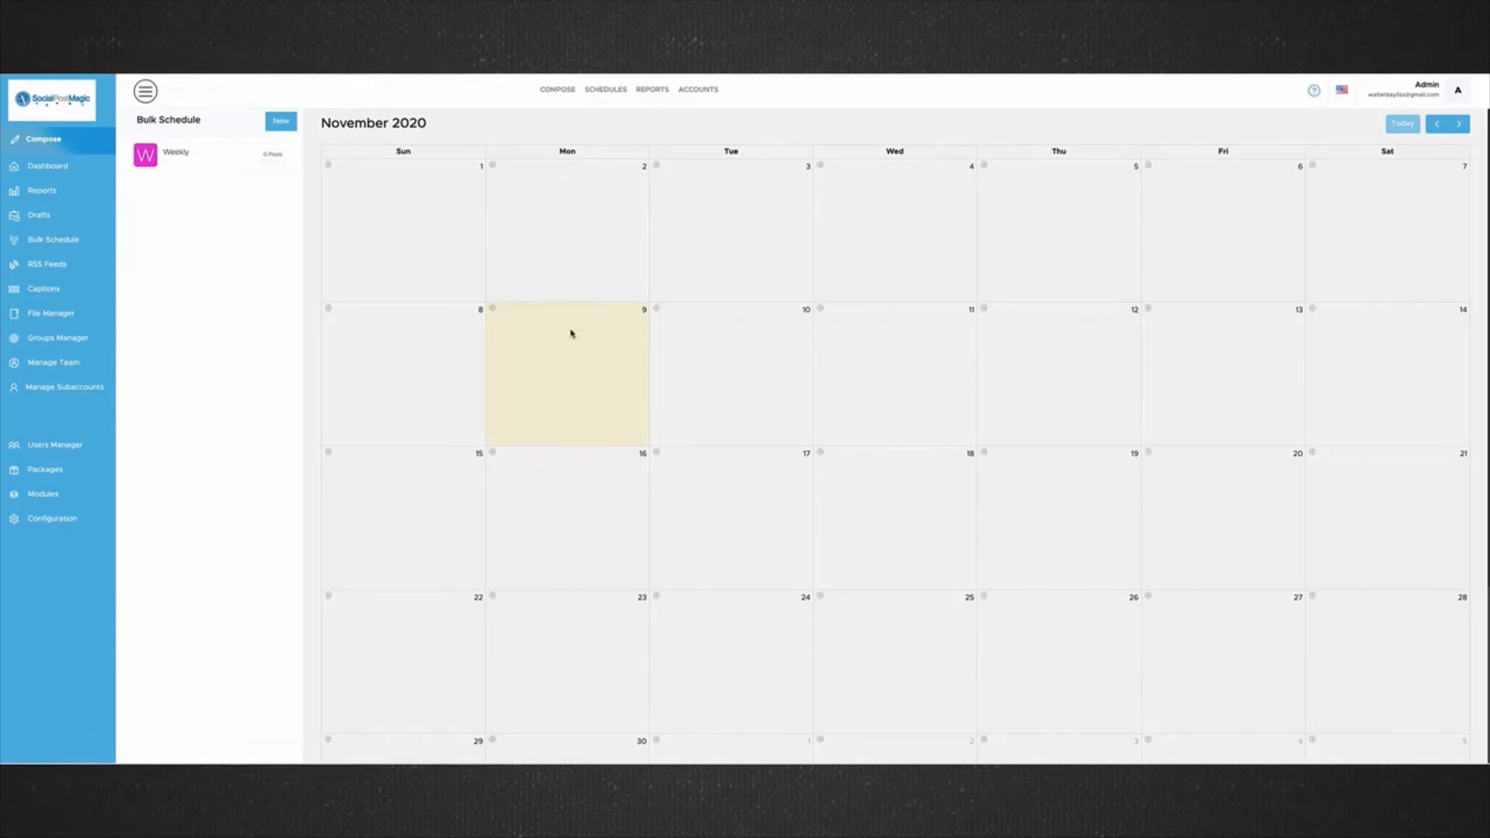
pyautogui.click(492, 308)
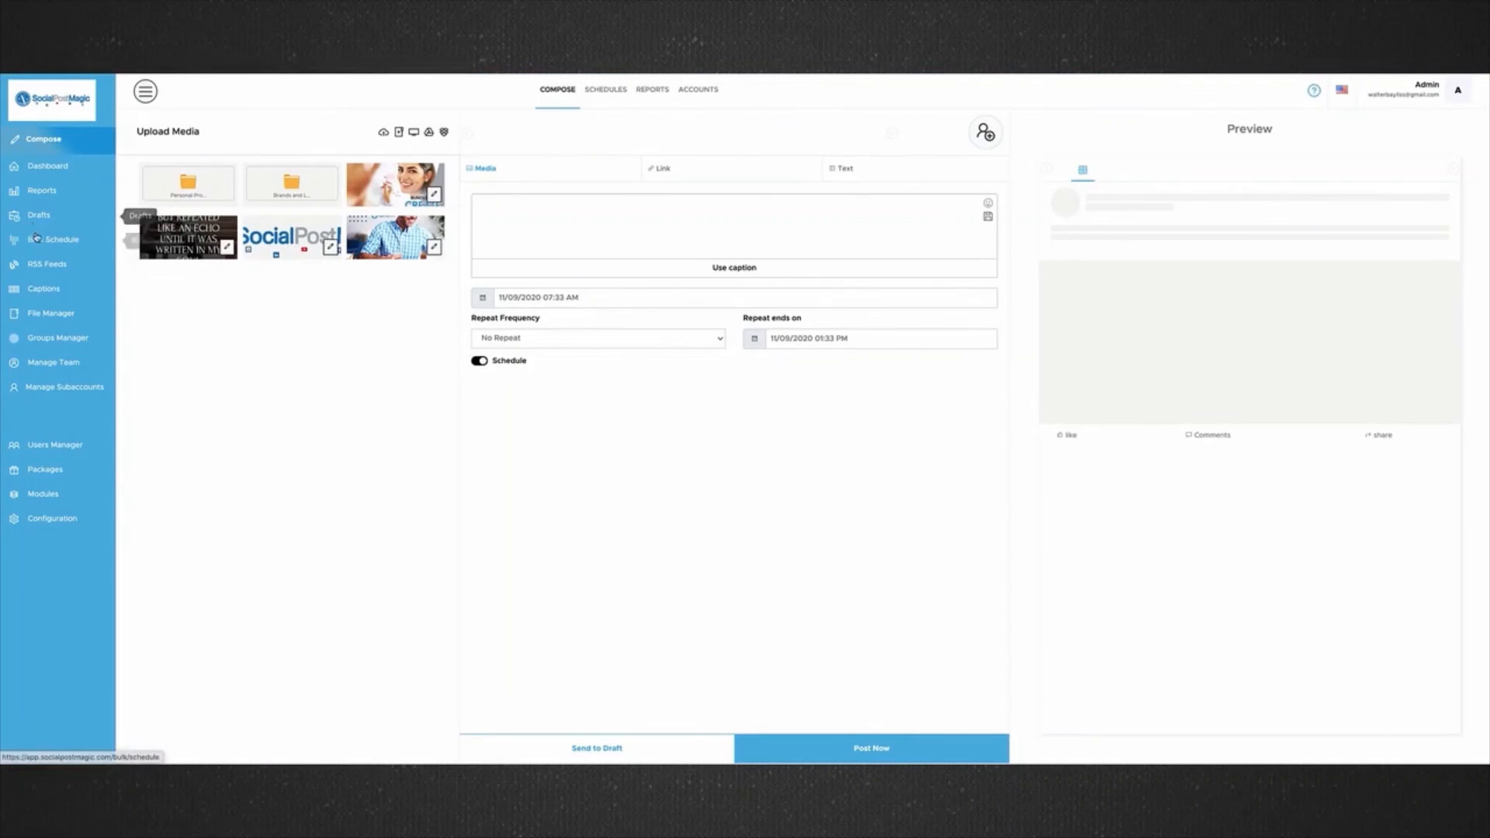
# View the overall posting statistics and the Facebook report.
pyautogui.click(43, 190)
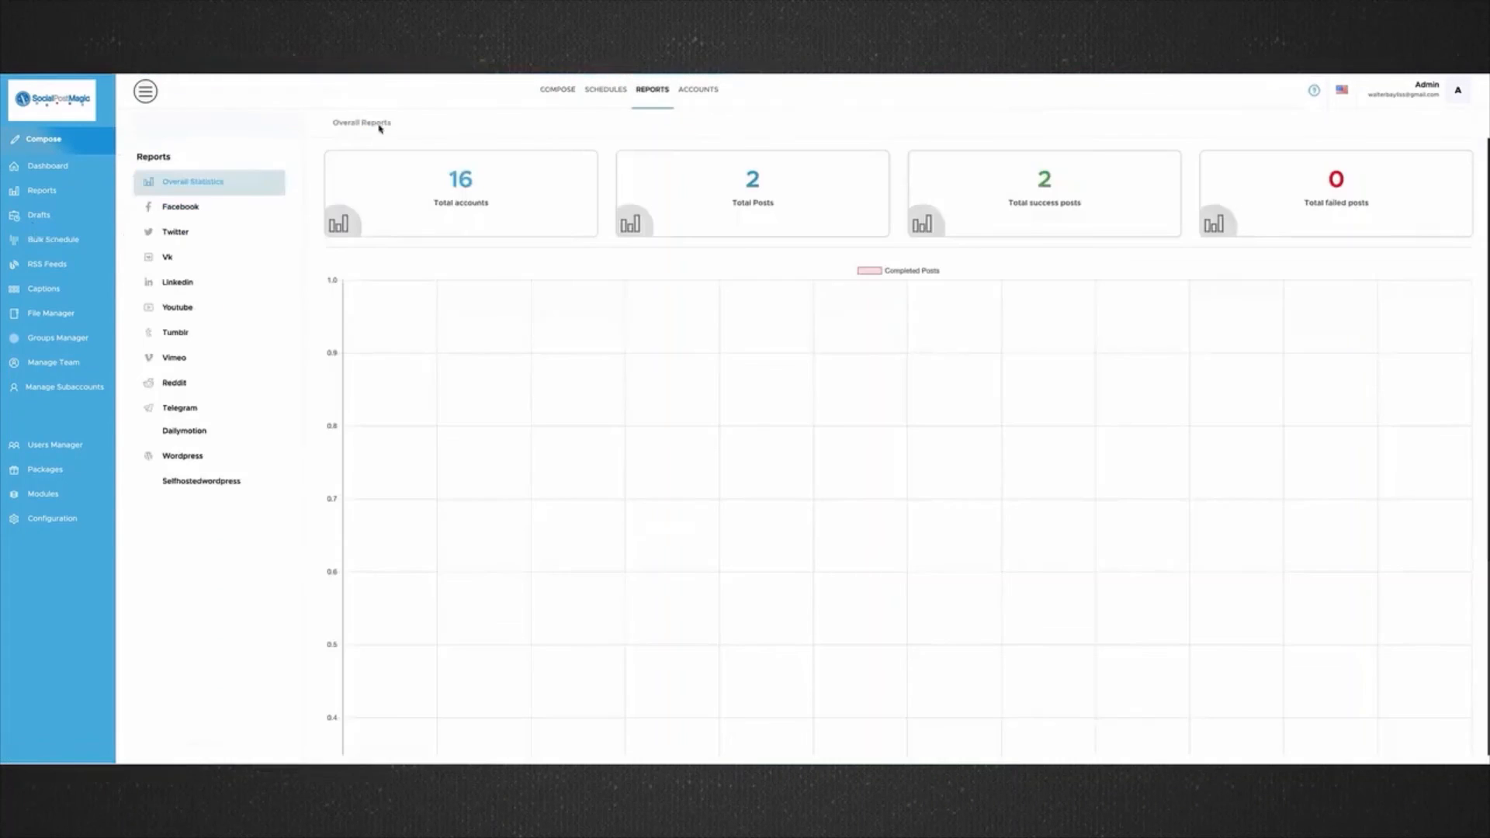
pyautogui.click(178, 215)
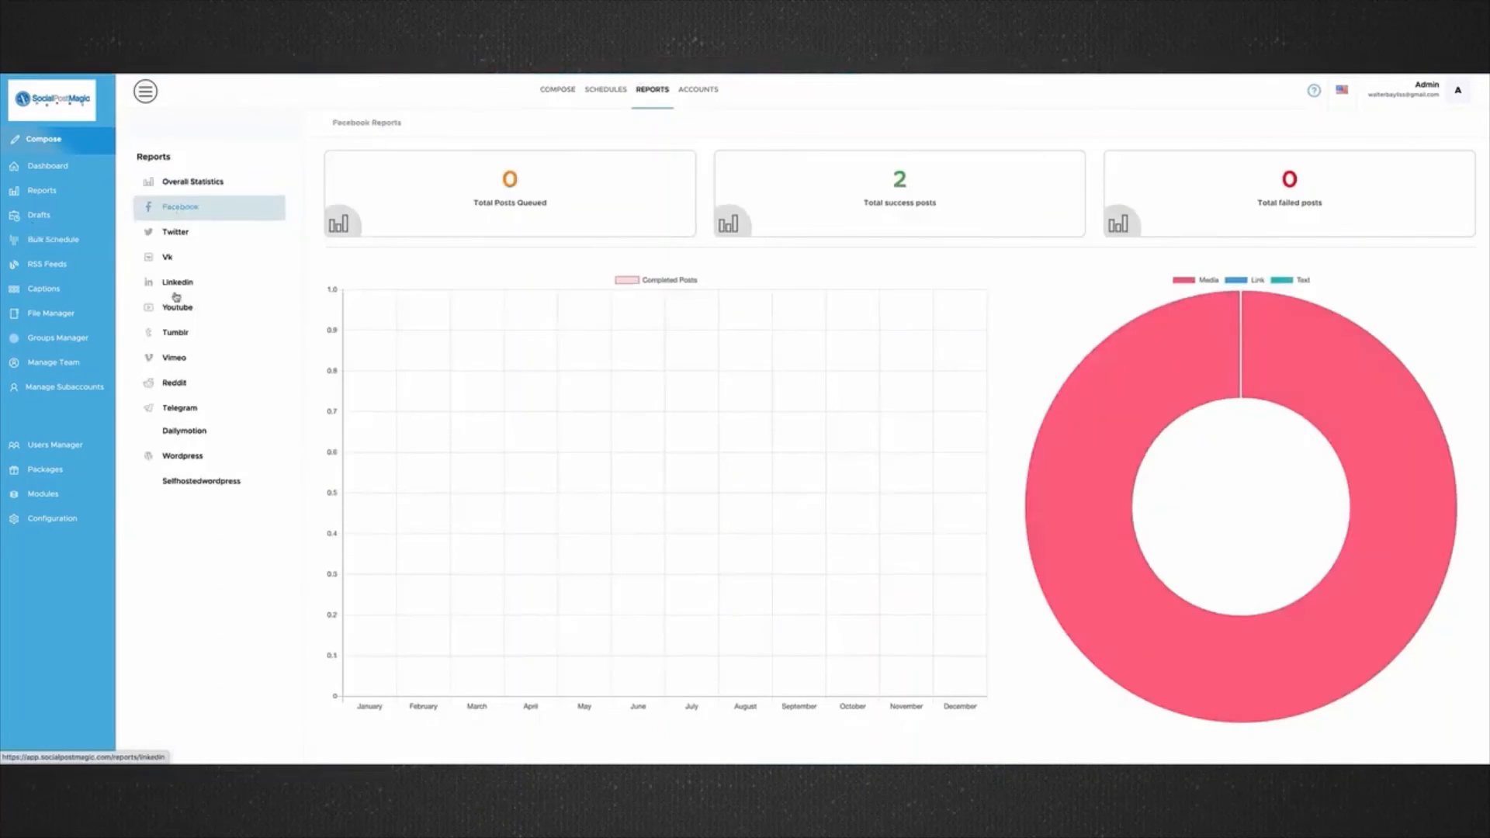